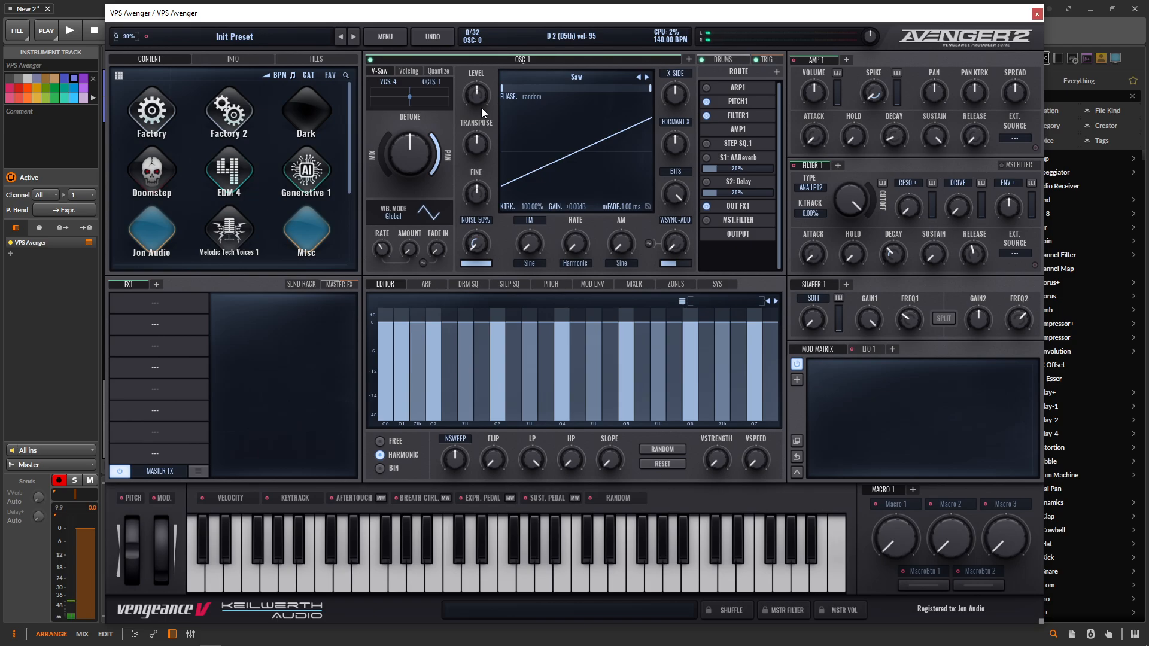
- Raise OSC 1's V-Saw mix with 7 voices, and lower Filter 1's cutoff
left_click_drag(383, 170, 406, 52)
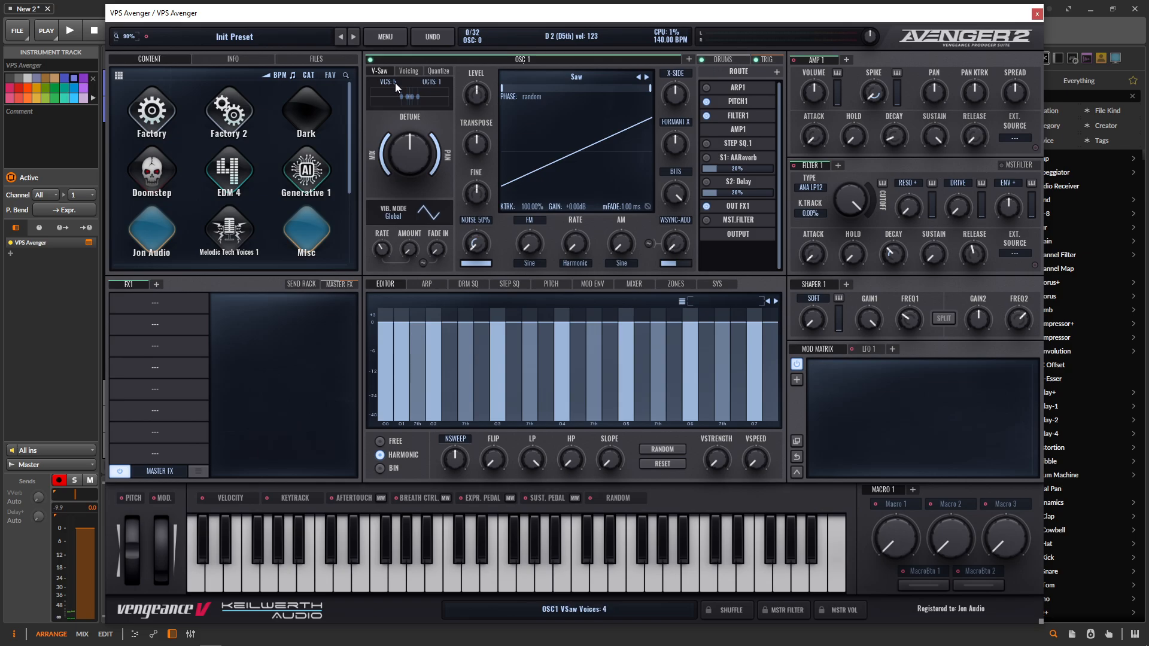
left_click_drag(395, 83, 399, 60)
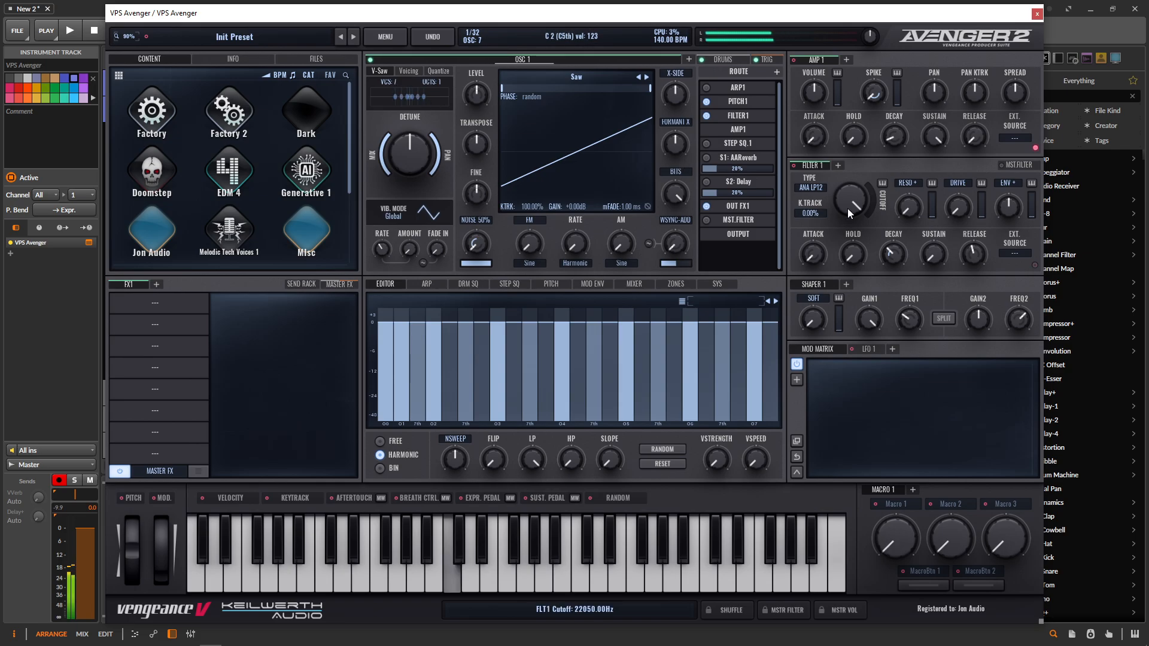
mouse_move(860, 207)
left_mouse_down()
mouse_move(873, 276)
mouse_move(863, 232)
mouse_move(908, 200)
mouse_move(907, 220)
mouse_move(854, 203)
left_mouse_up()
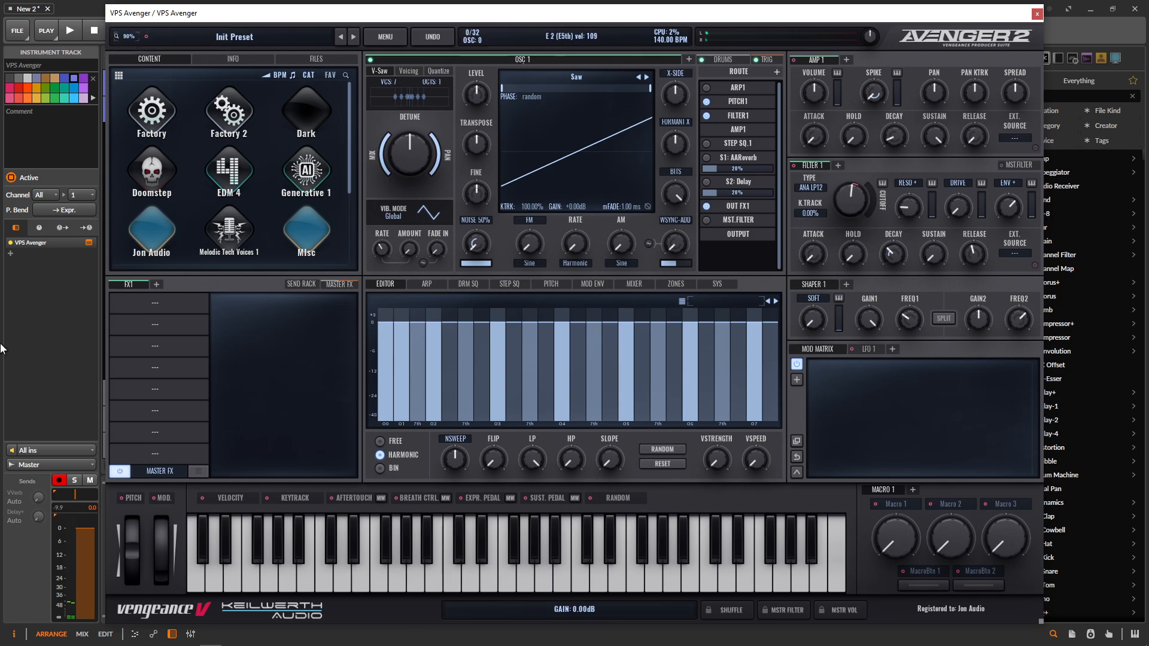
- Add a Delay to the first FX slot and lower the upper limit of its filter range
left_click(164, 304)
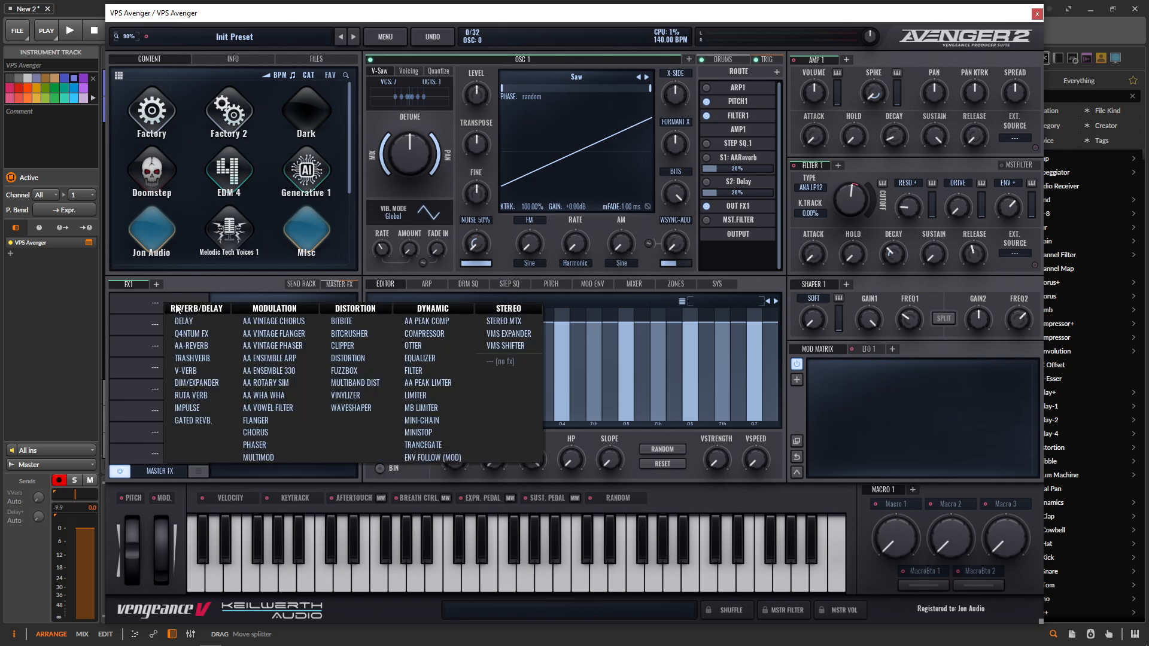
left_click(183, 321)
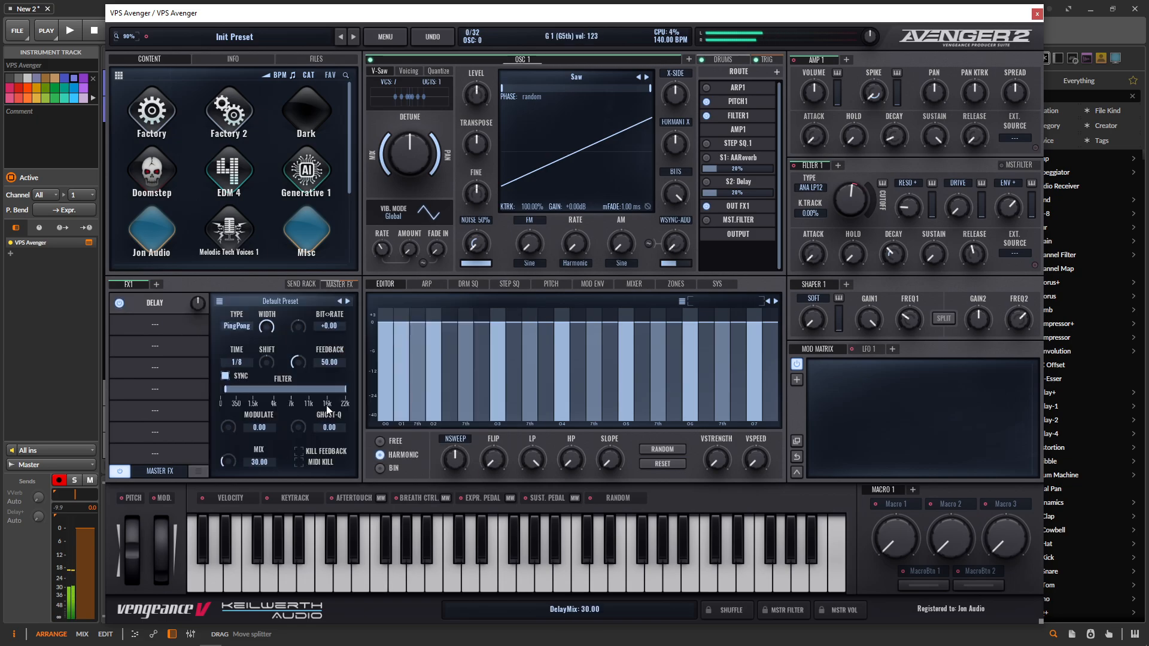
left_click_drag(346, 389, 243, 389)
- Add a V-Verb to the second FX slot and narrow its filter range to the lower frequencies
left_click(162, 326)
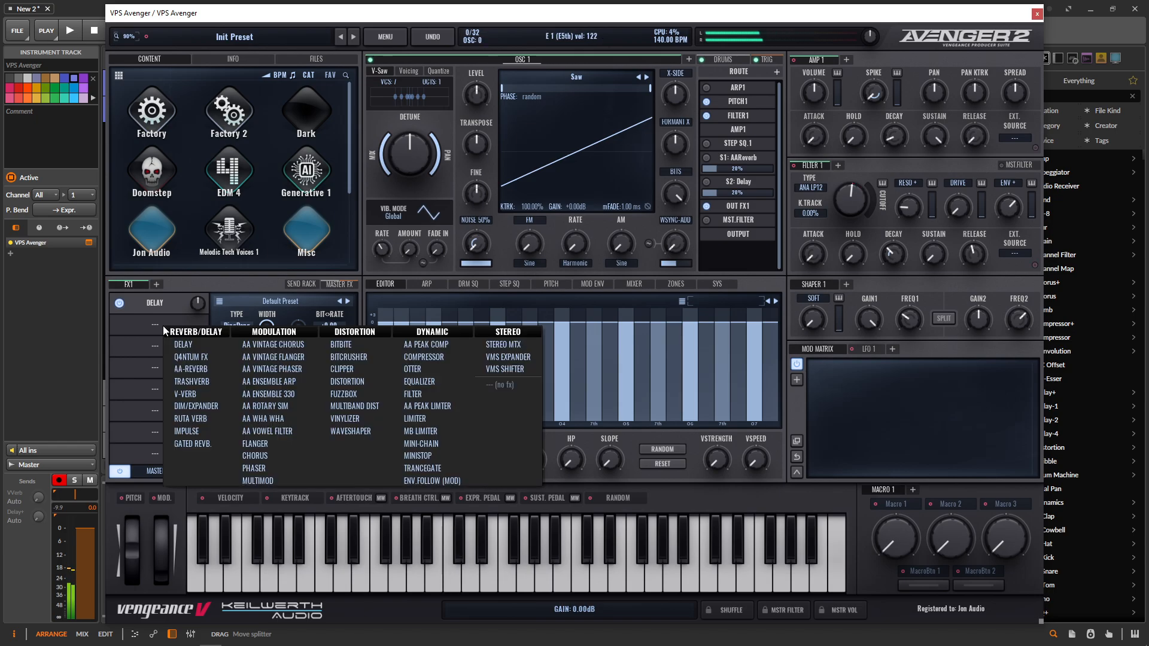
left_click(208, 394)
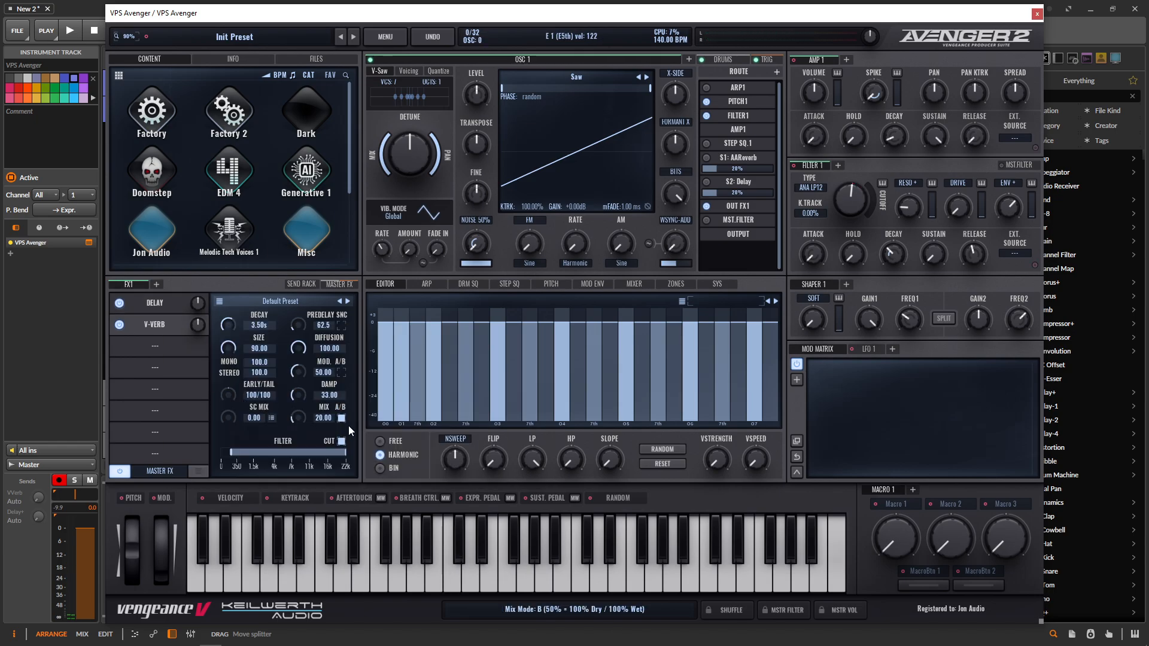
left_click_drag(343, 454, 244, 449)
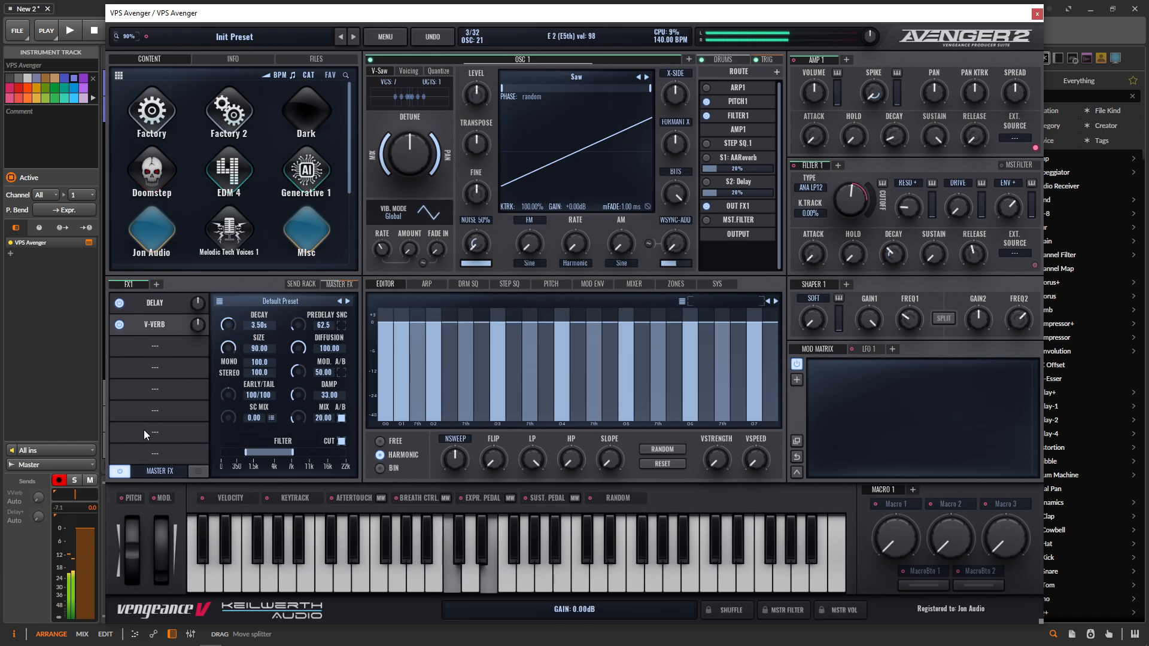
- Shift the V-Verb and Delay down one slot each, and add an Equalizer in the first slot with its large EQ editor open
left_click_drag(157, 325, 158, 347)
left_click(156, 305)
left_click_drag(157, 305, 158, 323)
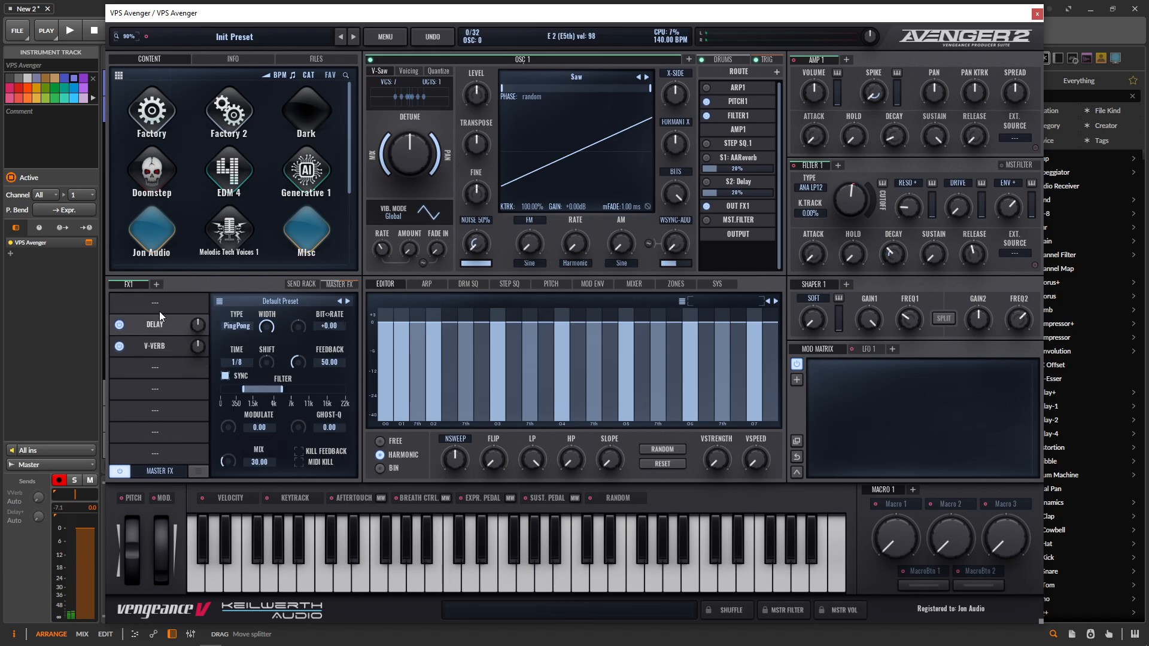
left_click(160, 312)
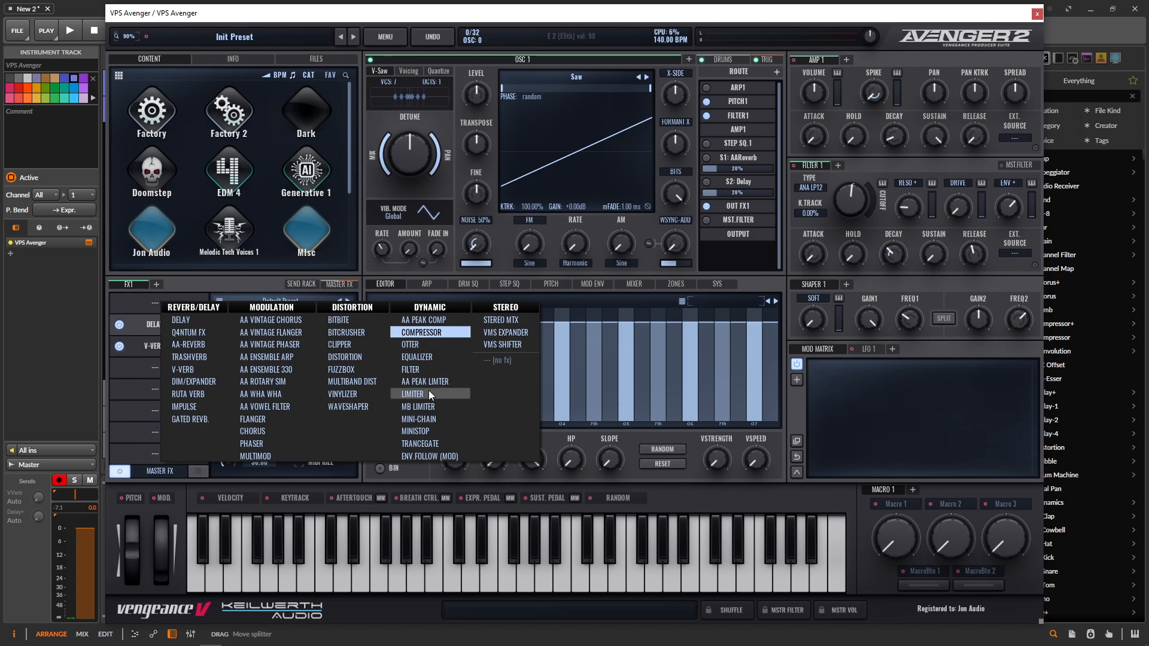
left_click(419, 357)
left_click(286, 466)
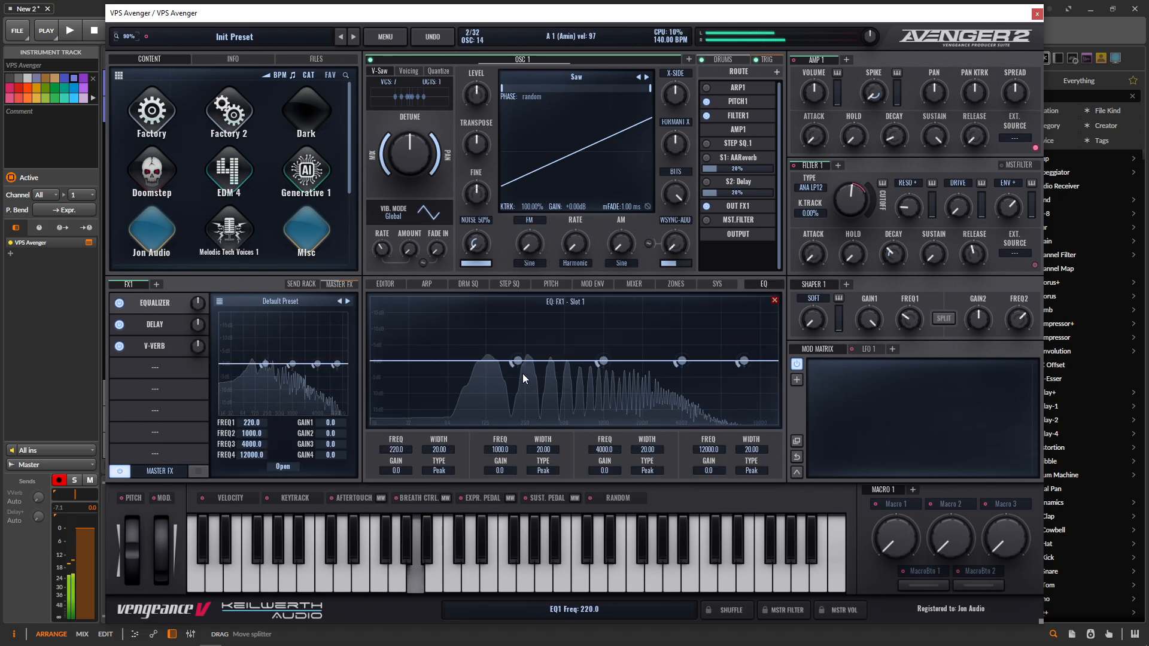
- Set EQ band 1 to -3.7 gain at 119.1 Hz, and make band 4 a high shelf at 3370.6 Hz with 3.3 gain
left_click_drag(518, 361, 483, 375)
right_click(749, 363)
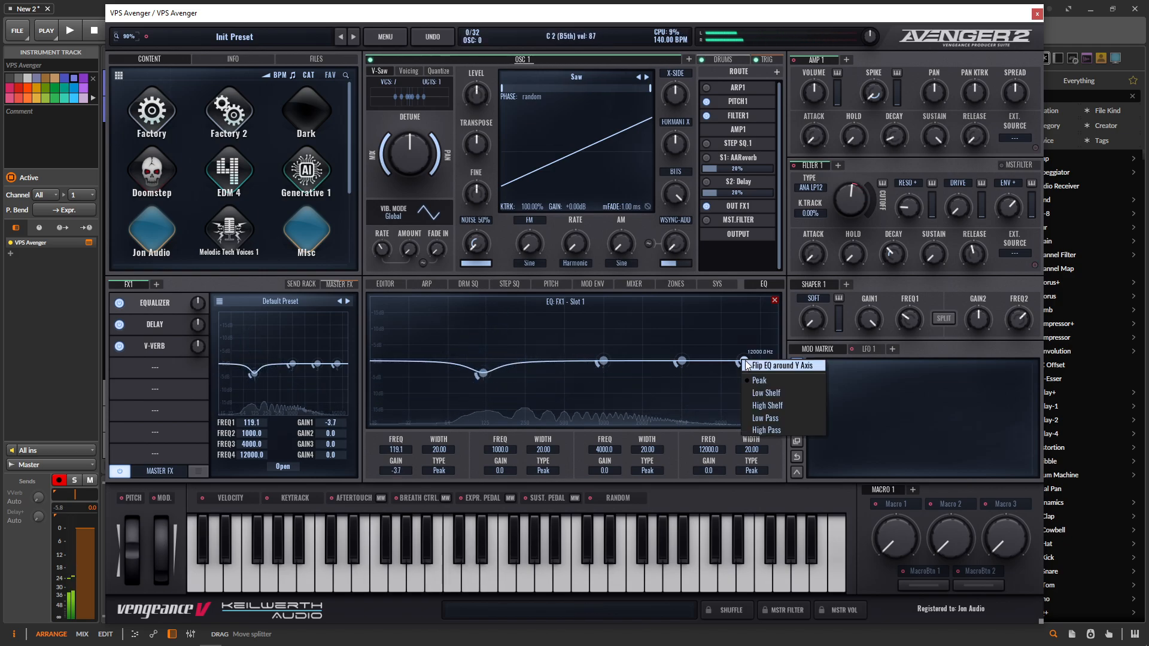
left_click(786, 407)
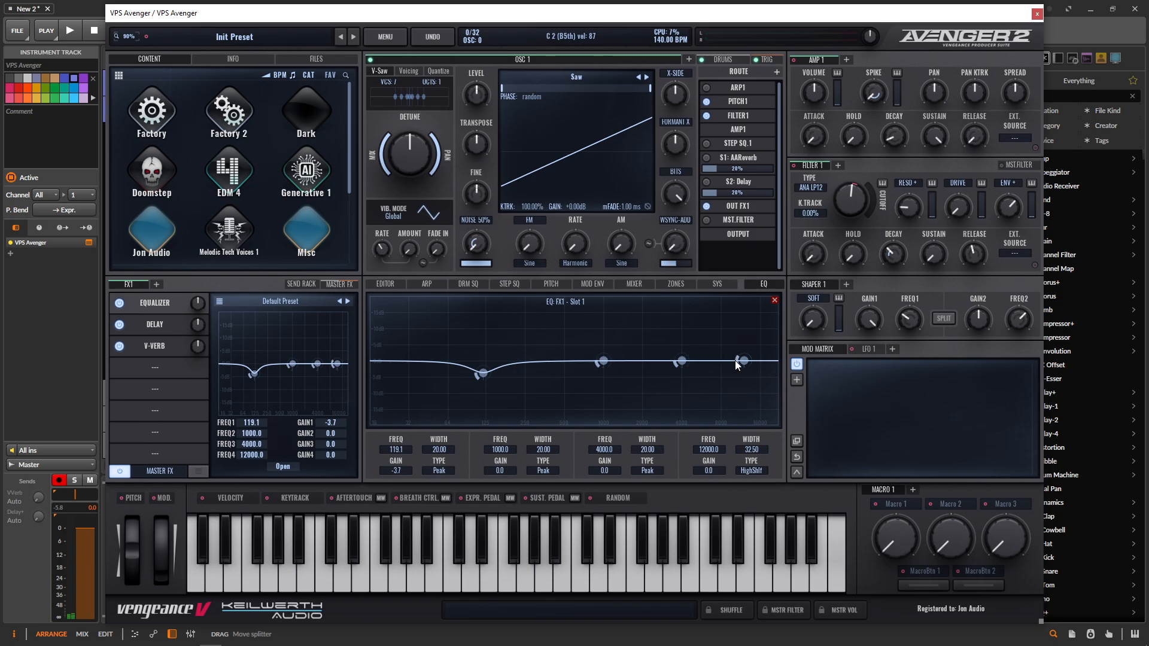
left_click_drag(735, 360, 668, 360)
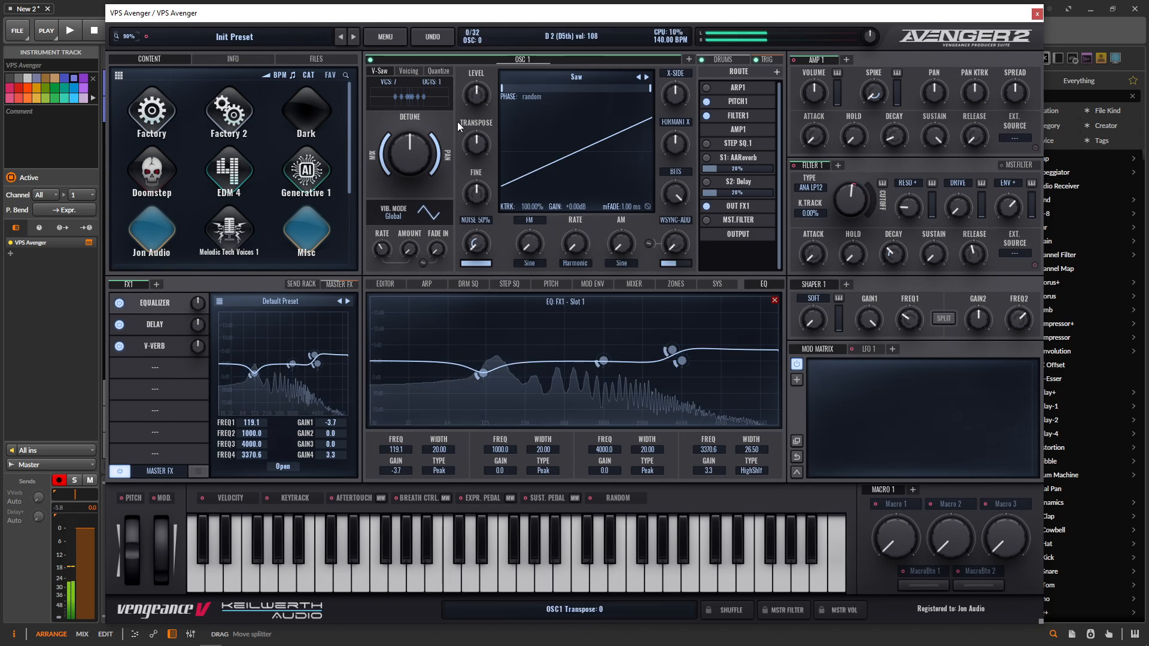
- Initialize all synth settings to return to a blank preset
left_click(397, 41)
left_click(407, 97)
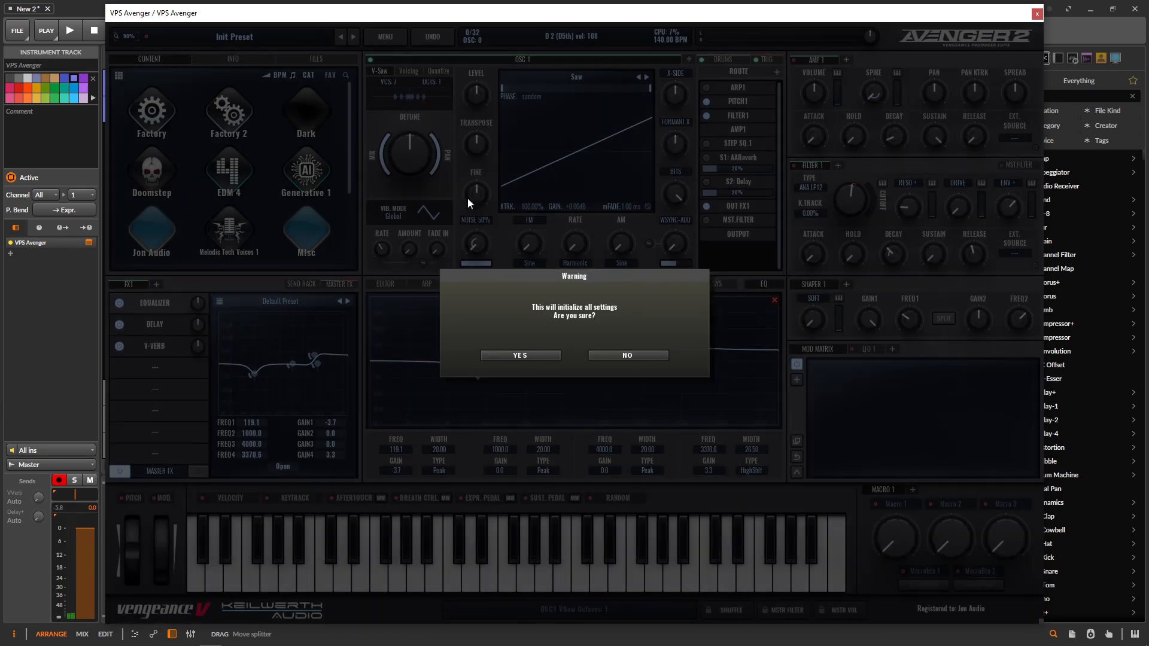
left_click(523, 356)
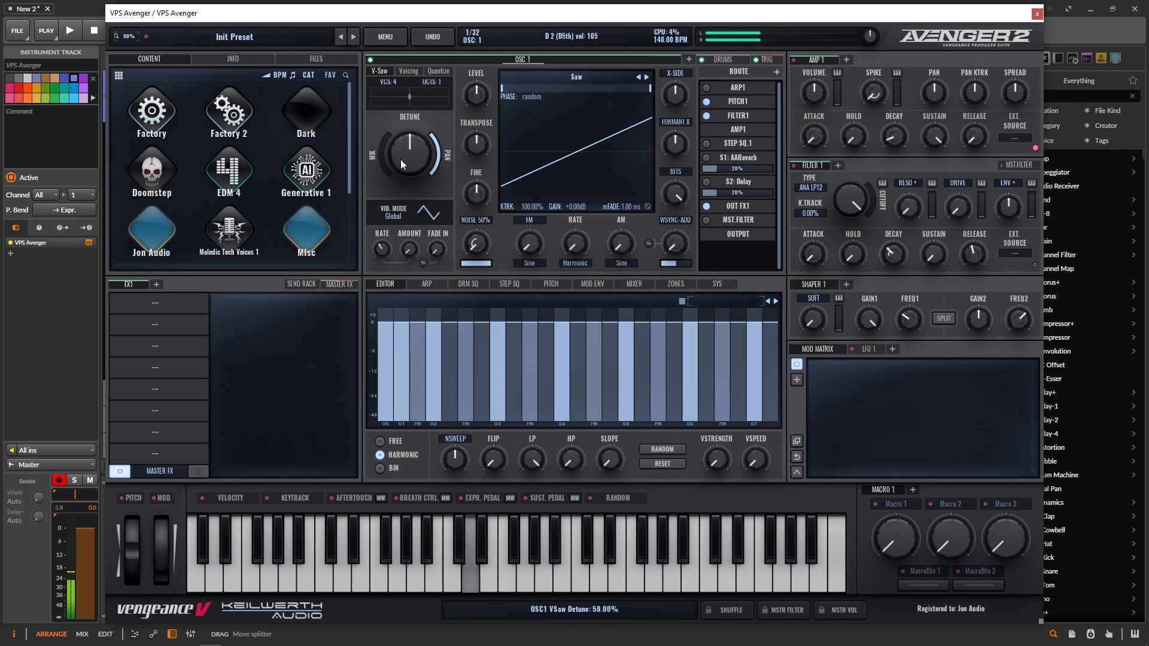
- Try a lower Filter 1 cutoff, and reinitialize the preset
left_click_drag(849, 220, 860, 254)
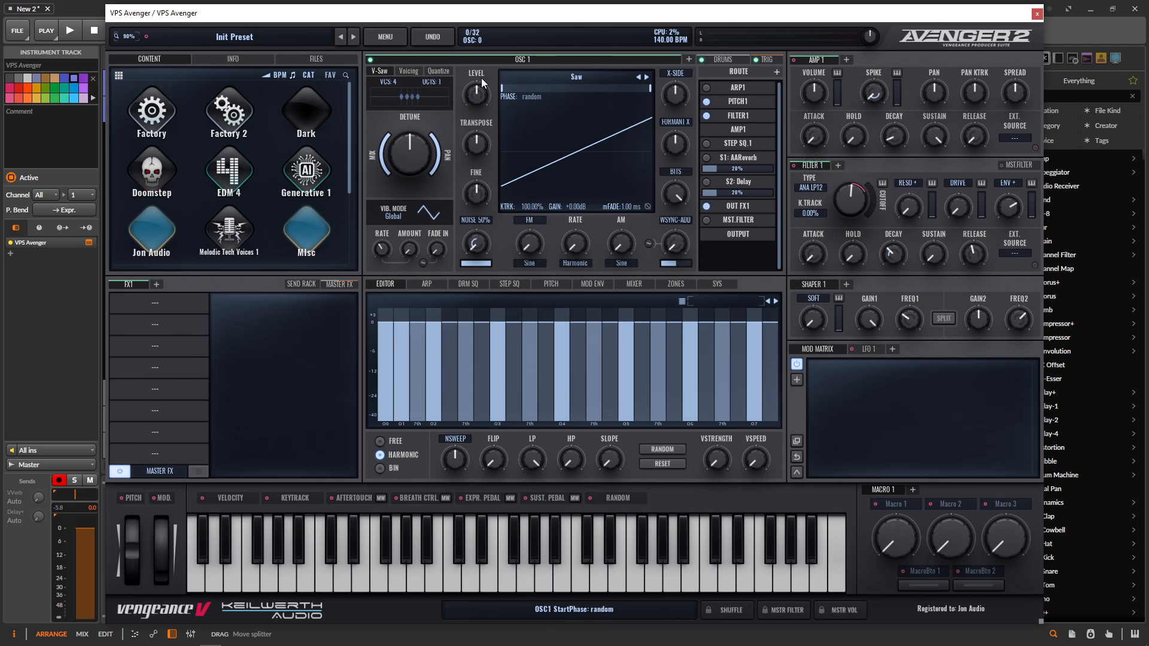
left_click(391, 37)
left_click(401, 91)
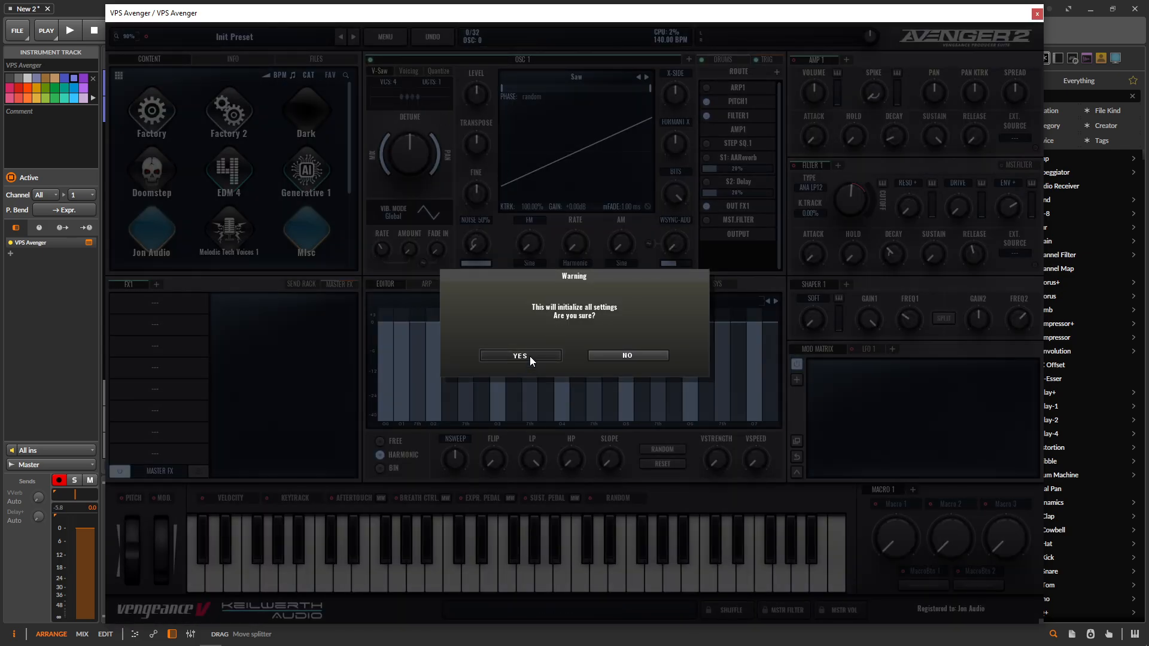
left_click(530, 357)
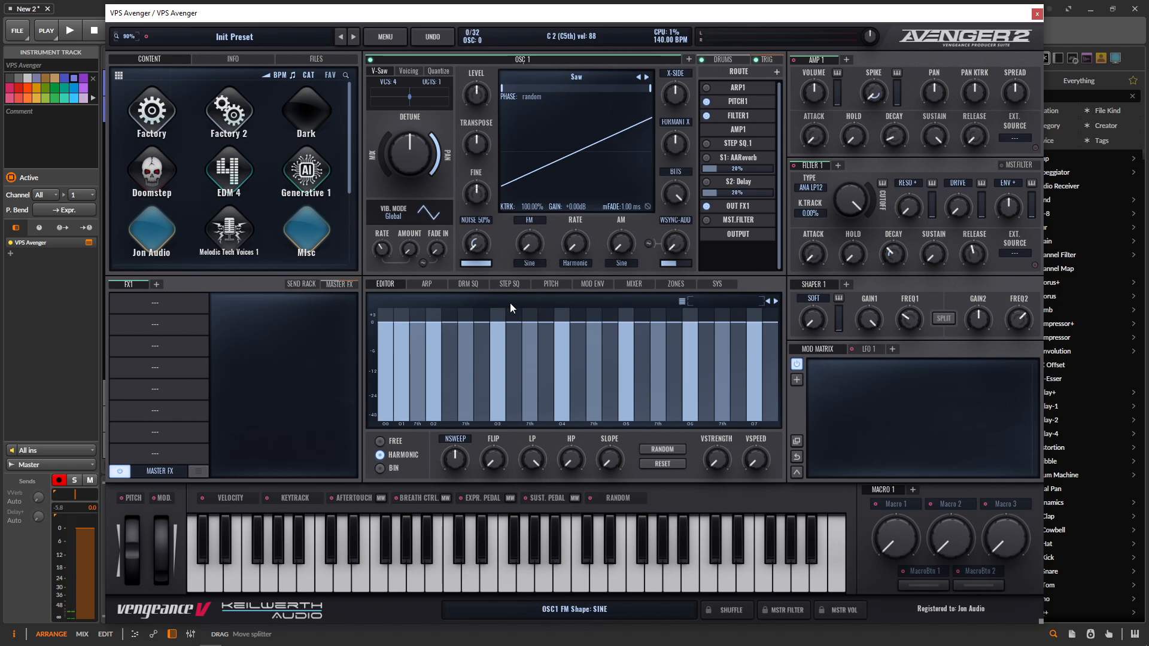
- Draw an uneven OSC 1 spectrum in Free mode with several dips and a falling high end, and raise the V-Saw mix
left_click(386, 443)
mouse_move(415, 328)
left_mouse_down()
mouse_move(424, 349)
mouse_move(475, 335)
mouse_move(683, 392)
mouse_move(663, 390)
mouse_move(642, 354)
mouse_move(609, 335)
left_mouse_up()
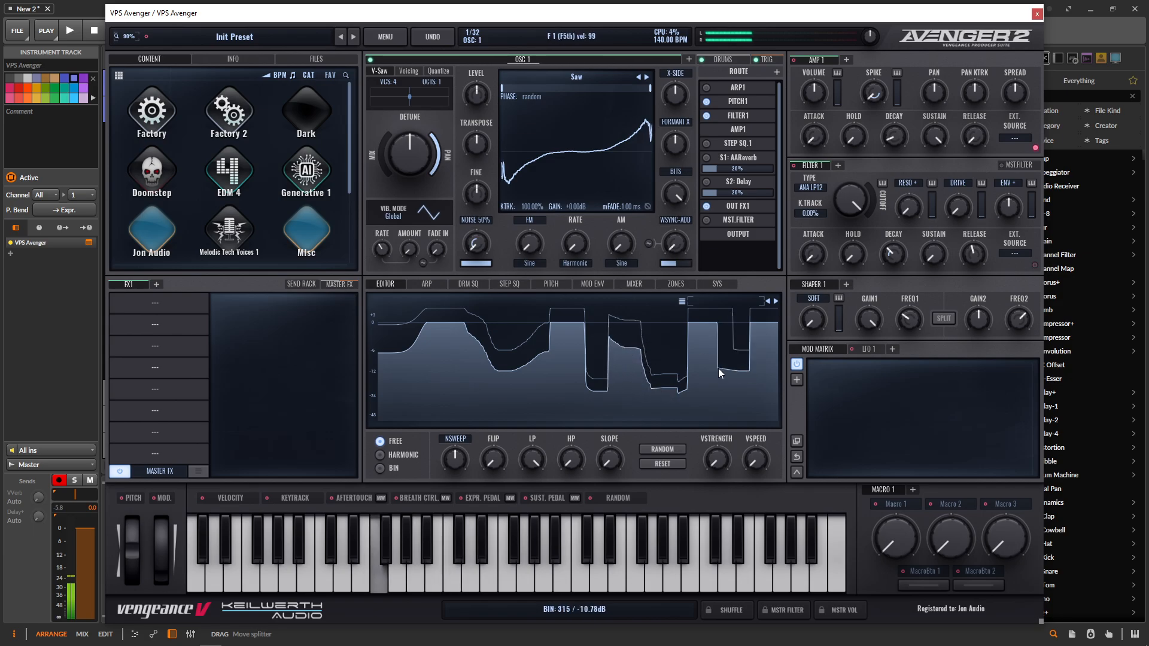
mouse_move(718, 368)
left_mouse_down()
mouse_move(747, 419)
mouse_move(682, 386)
left_mouse_up()
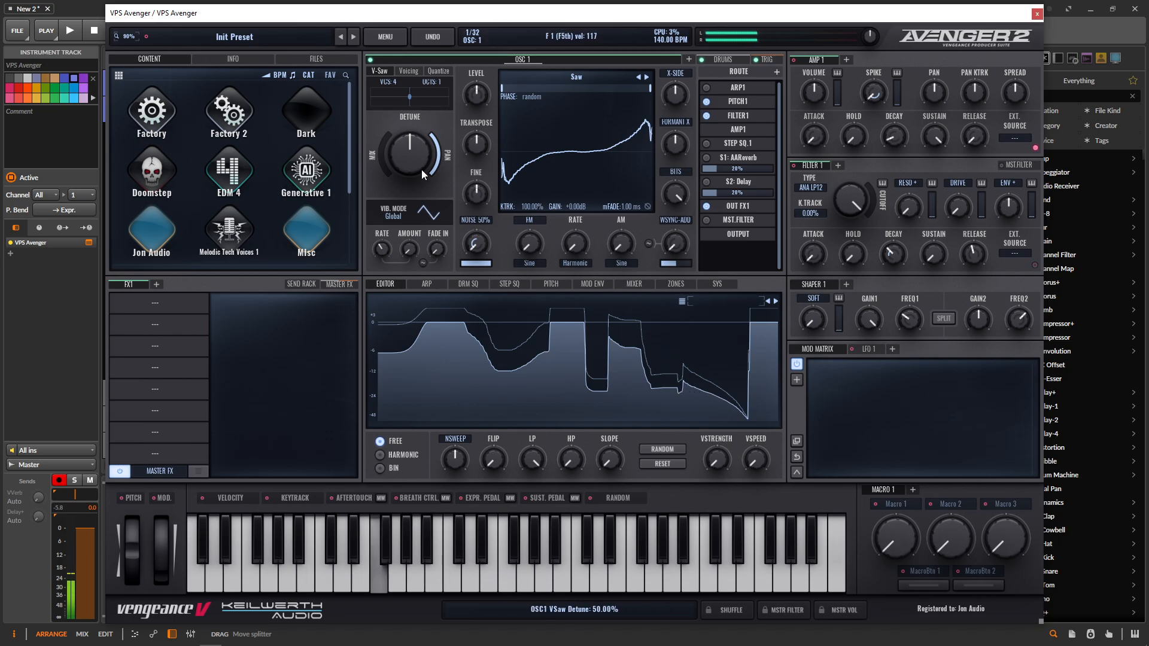
left_click_drag(385, 168, 443, 161)
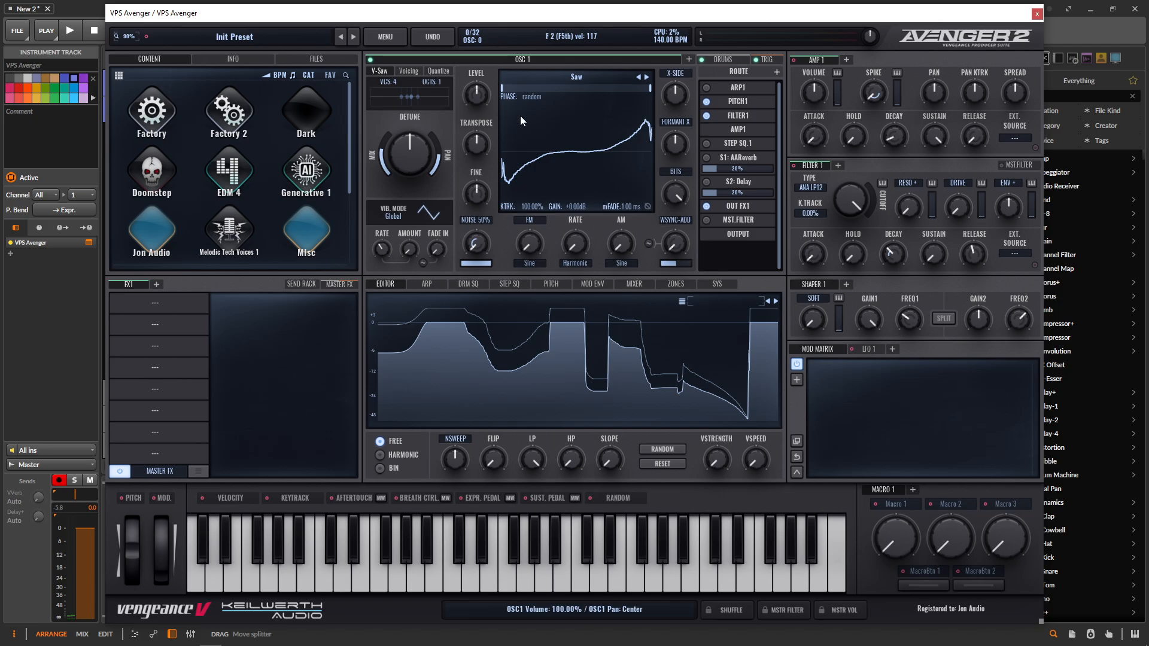
- Lower Filter 1's cutoff and change its type to the low-pass PXL LP12
left_click_drag(864, 190, 825, 192)
left_click(824, 189)
mouse_move(824, 200)
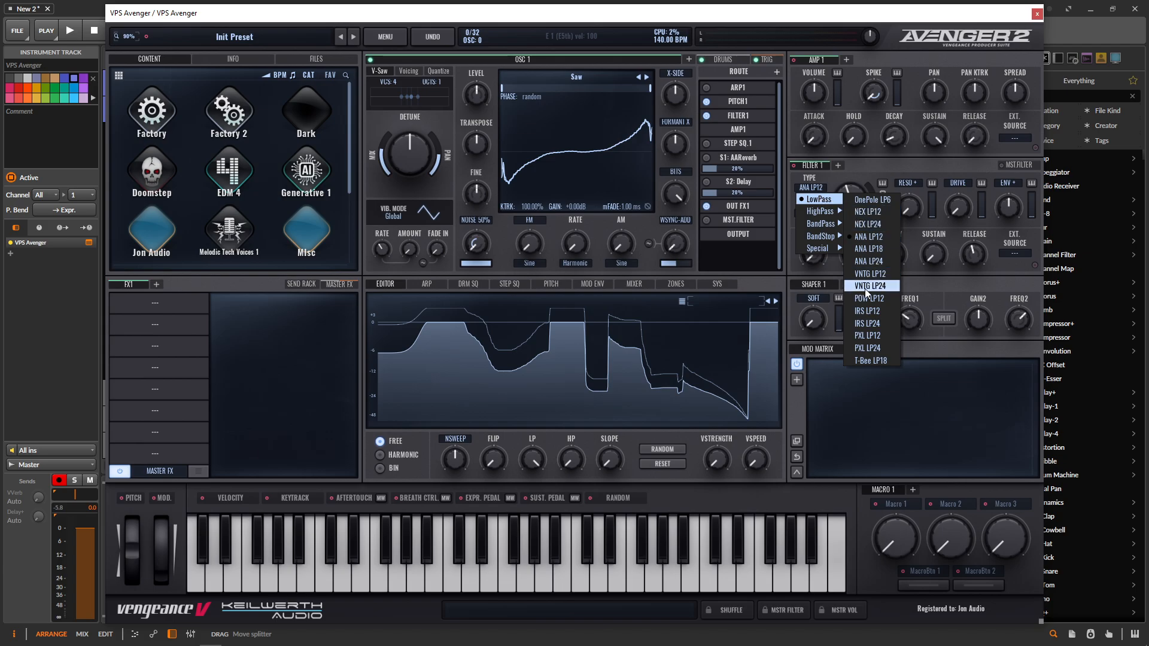
left_click(867, 336)
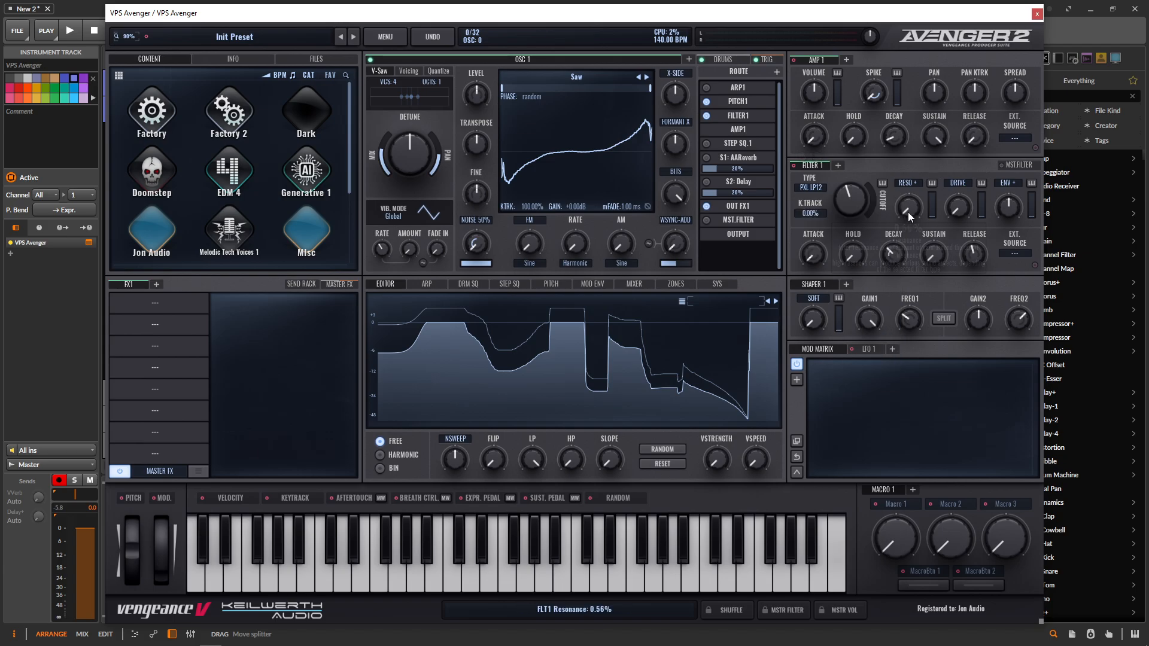
- Raise Filter 1's envelope amount and cutoff with a decay of about 1066 ms, and lengthen AMP 1's release
left_click_drag(1013, 206, 1013, 182)
left_click_drag(849, 205, 849, 184)
mouse_move(899, 256)
left_mouse_down()
mouse_move(896, 224)
mouse_move(893, 265)
mouse_move(896, 245)
left_mouse_up()
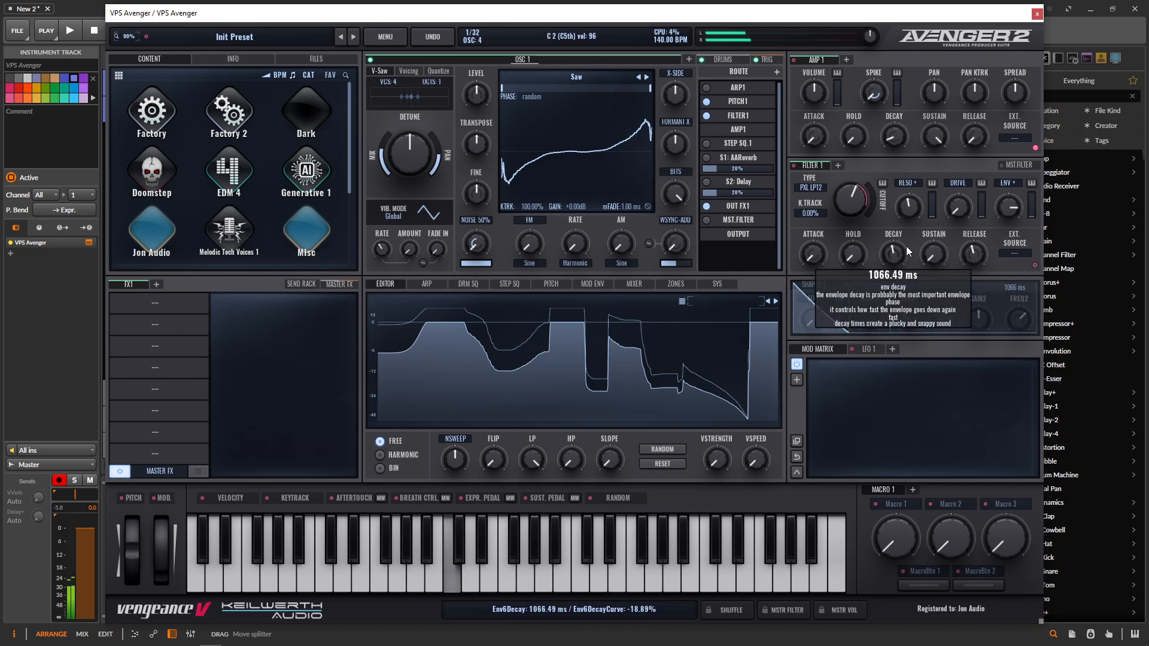
left_click_drag(974, 140, 978, 104)
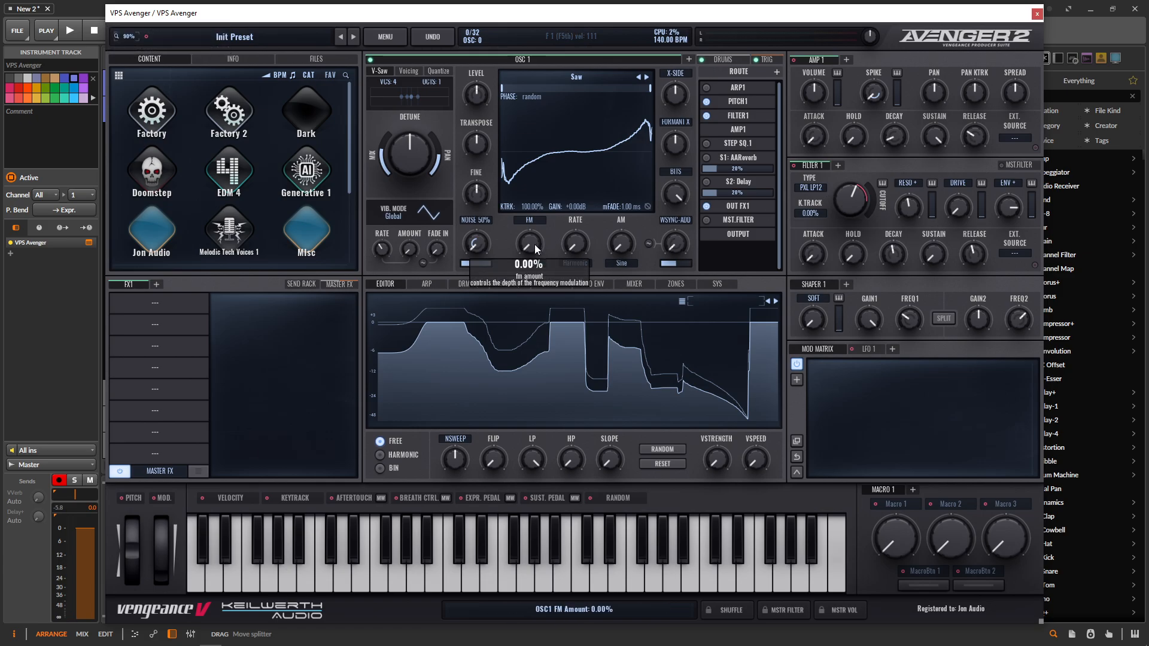
- Raise OSC 1's FM amount to about 29% and increase its V-Saw vibrato amount
left_click_drag(536, 243, 537, 213)
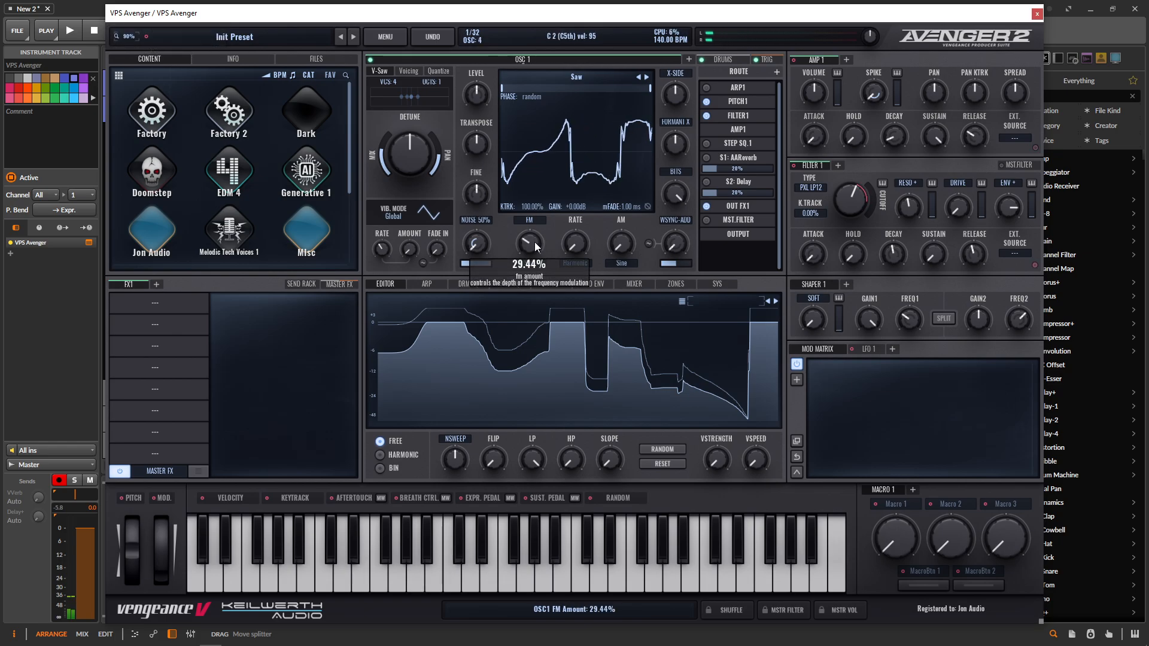
left_click_drag(532, 245, 531, 243)
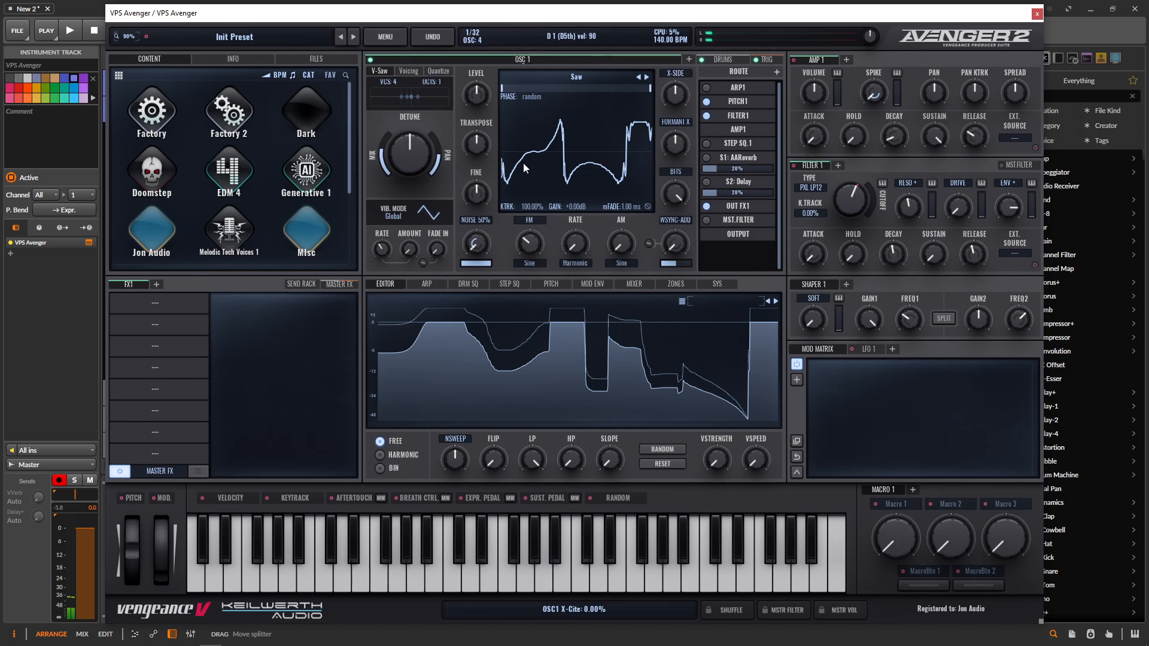
left_click_drag(409, 249, 408, 218)
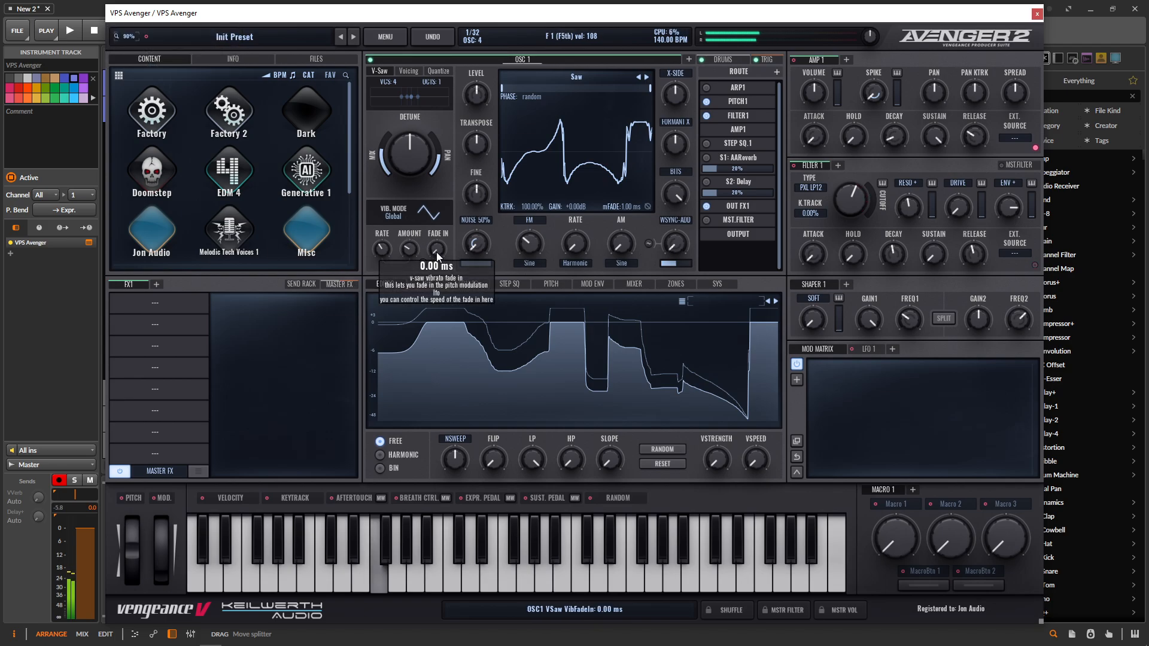
mouse_move(413, 251)
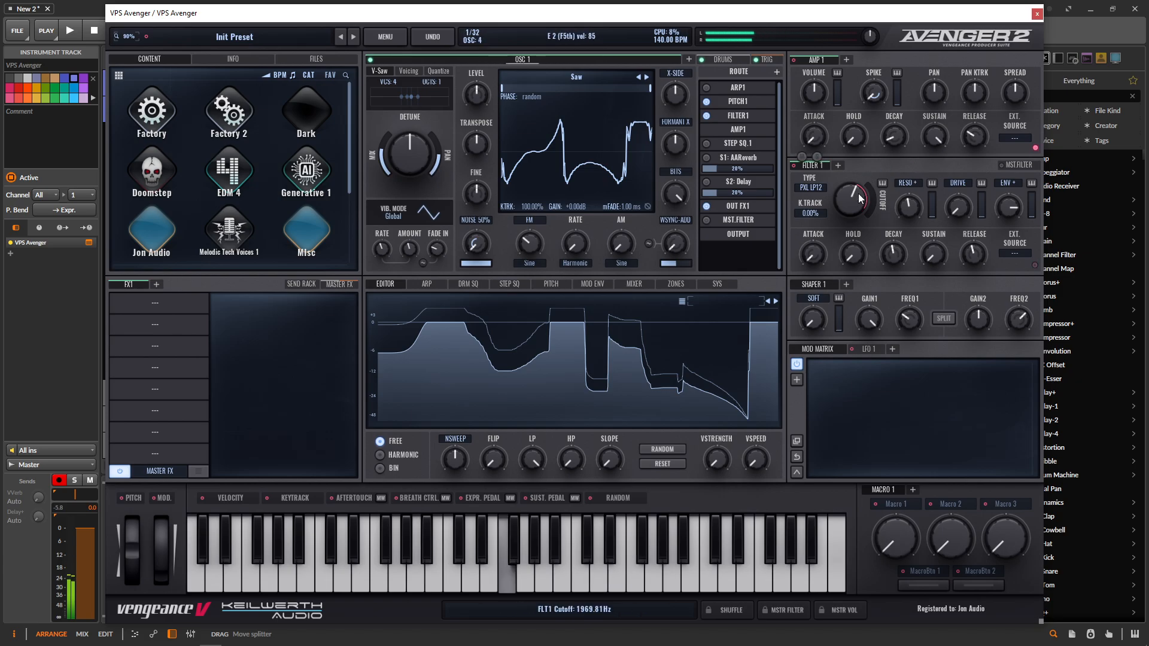
- Shorten Filter 1's envelope decay
left_click_drag(894, 255, 895, 274)
mouse_move(893, 262)
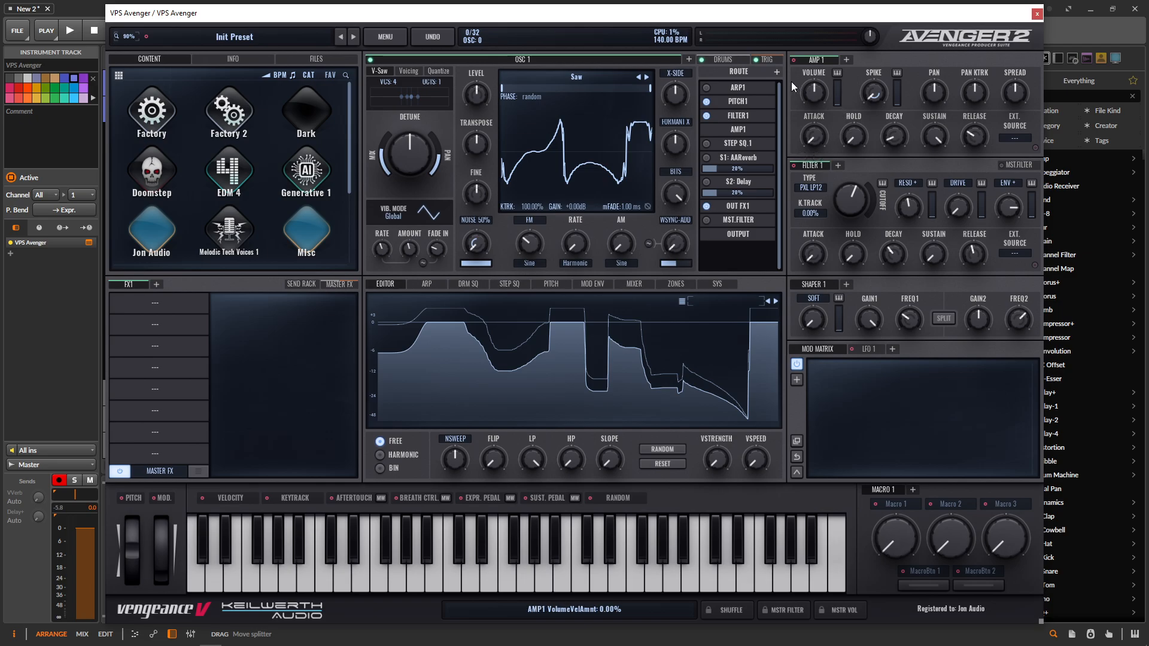
- Add Shaper 1 to OSC 1's routing chain and place it directly after Filter 1
left_click(777, 71)
left_click(742, 116)
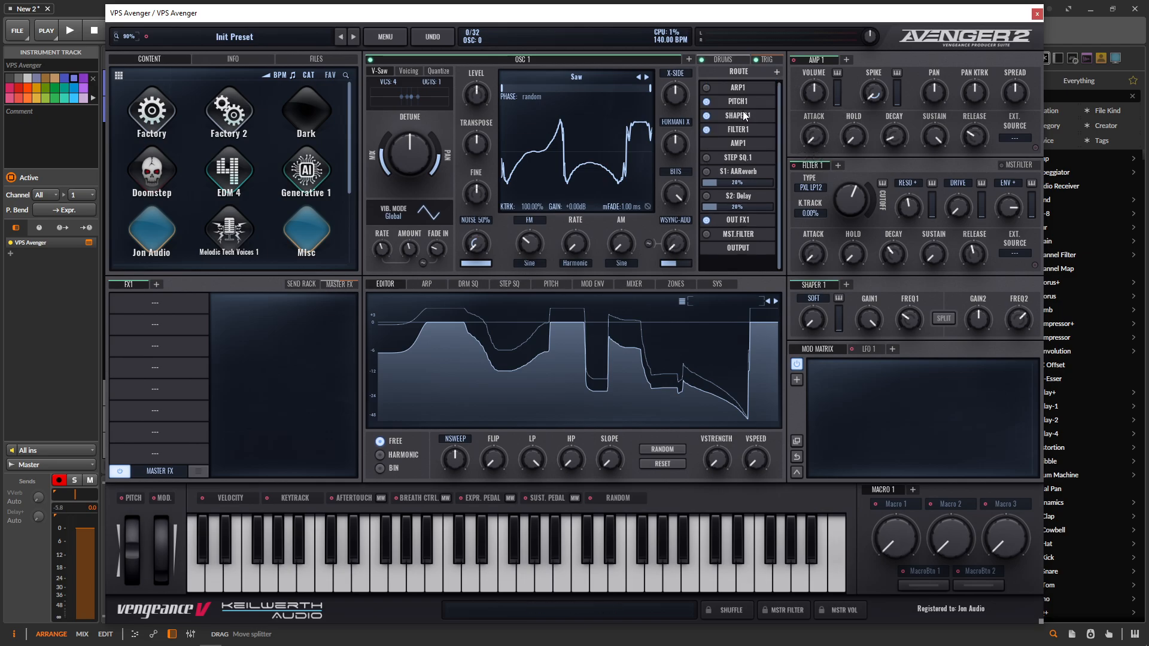
mouse_move(738, 117)
left_mouse_down()
mouse_move(734, 151)
mouse_move(730, 132)
left_mouse_up()
- Raise Shaper 1's Soft amount and set its Freq1 to 865 Hz with LFO 1 assigned to modulate it
left_click_drag(813, 318, 813, 261)
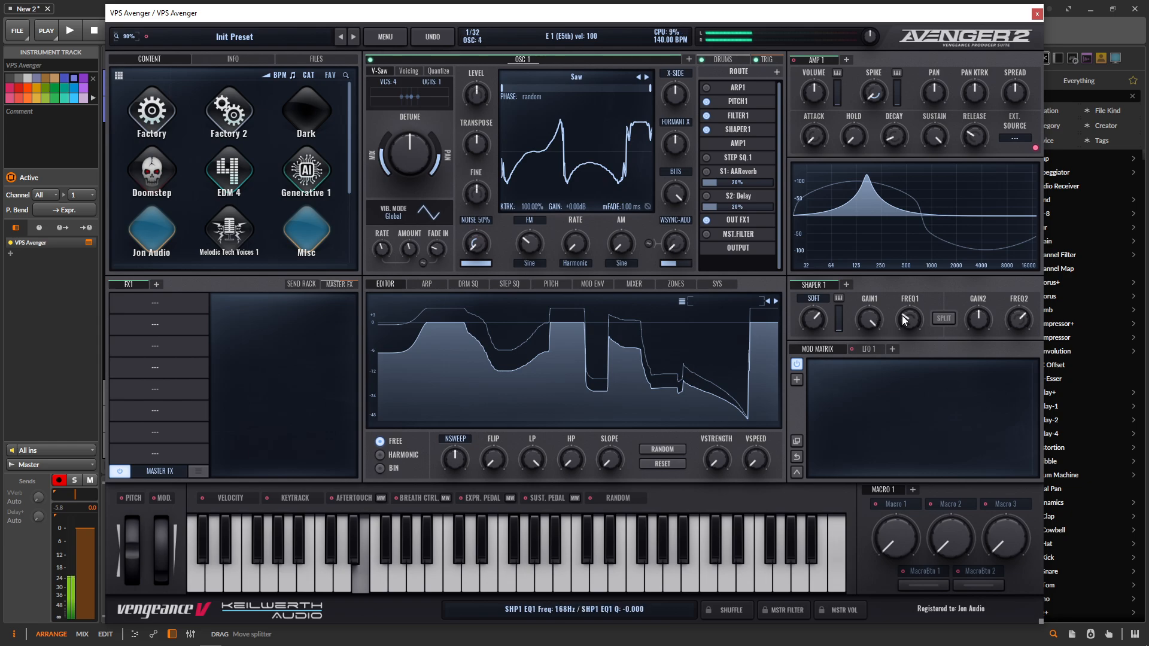
mouse_move(910, 320)
left_mouse_down()
mouse_move(910, 304)
mouse_move(908, 317)
left_mouse_up()
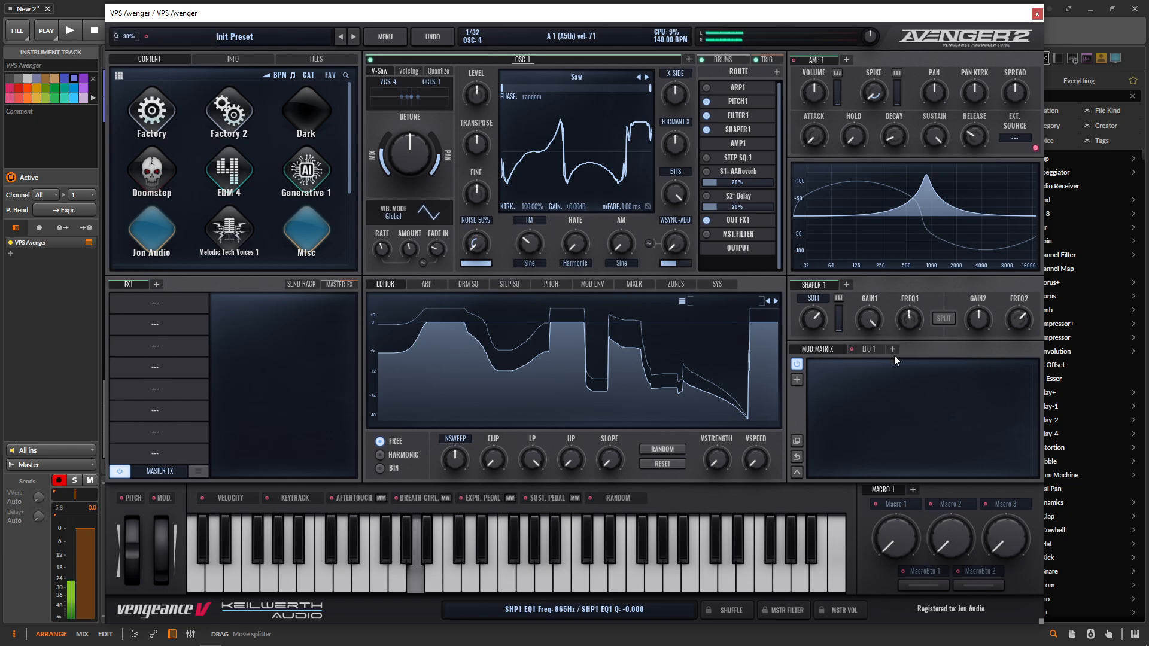
left_click_drag(852, 349, 908, 323)
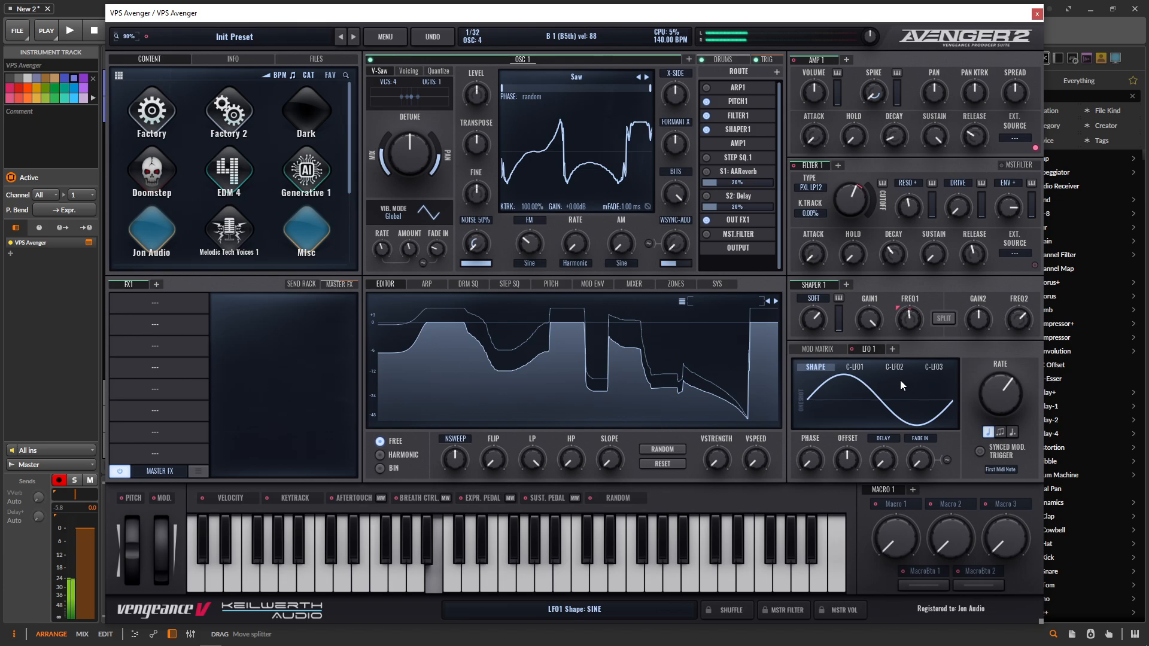
- Turn off LFO 1's tempo sync, lower its rate to about 0.28 Hz and set its trigger to Free
left_click(854, 367)
left_click(824, 367)
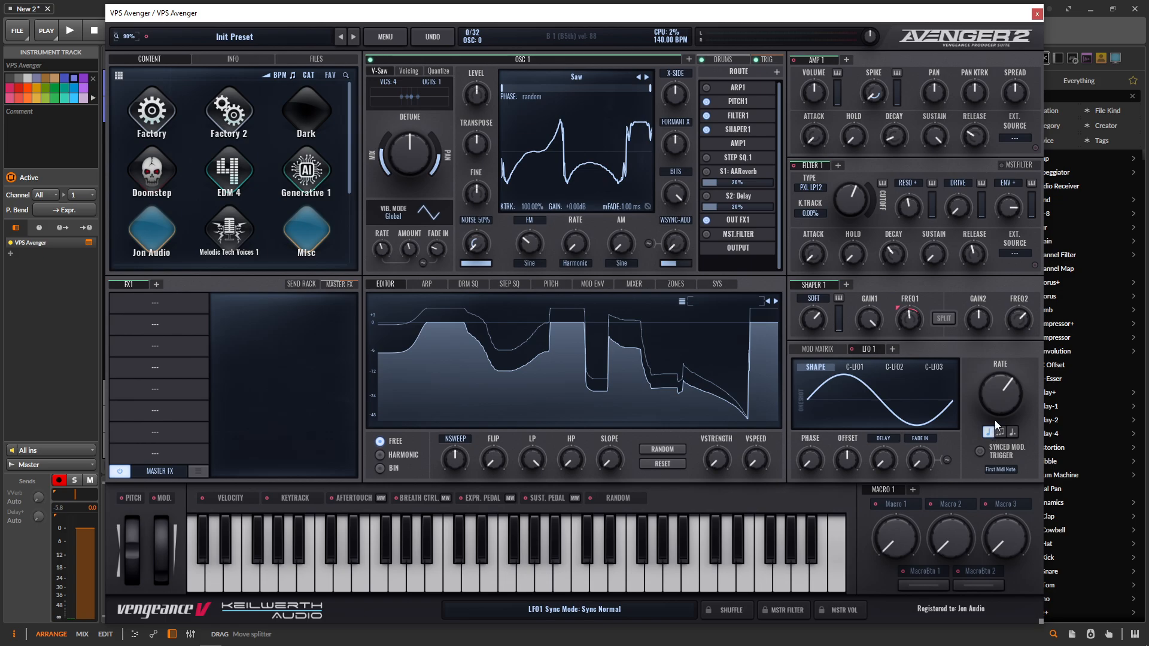
left_click(990, 434)
mouse_move(1001, 401)
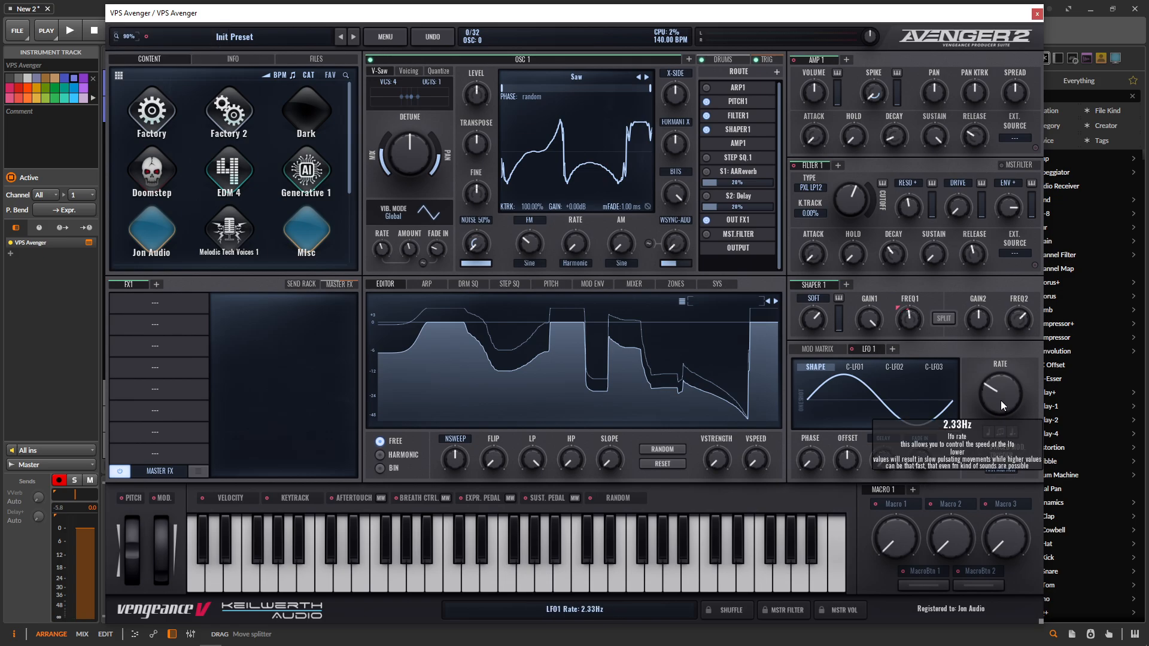
left_click_drag(1001, 401, 1002, 411)
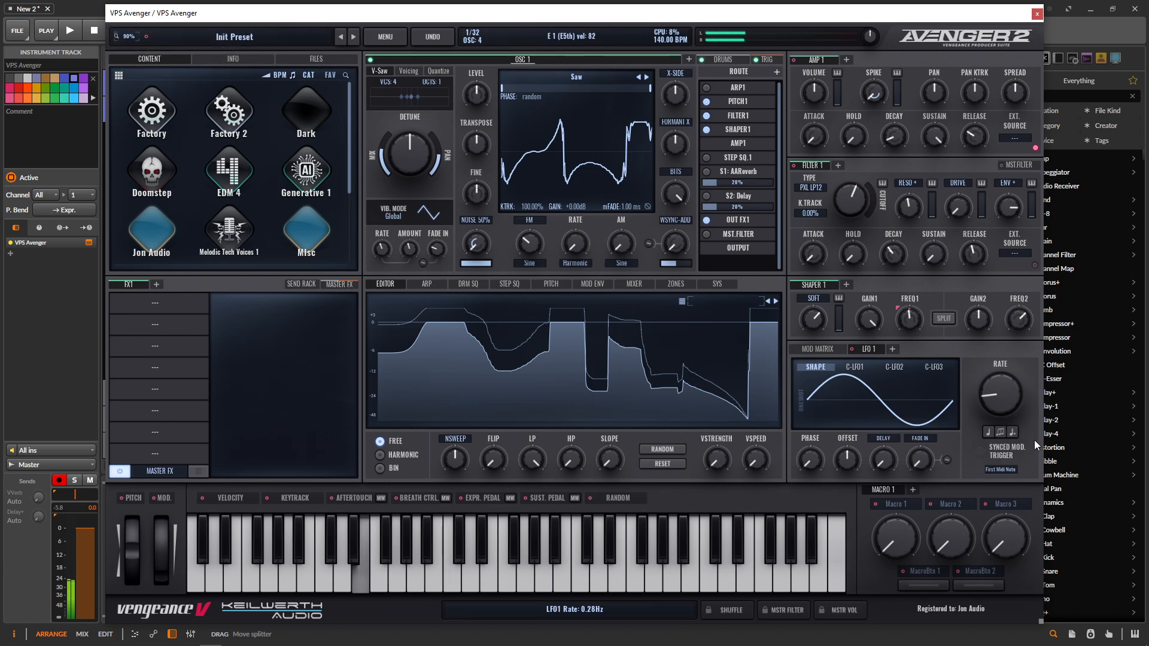
left_click(1000, 470)
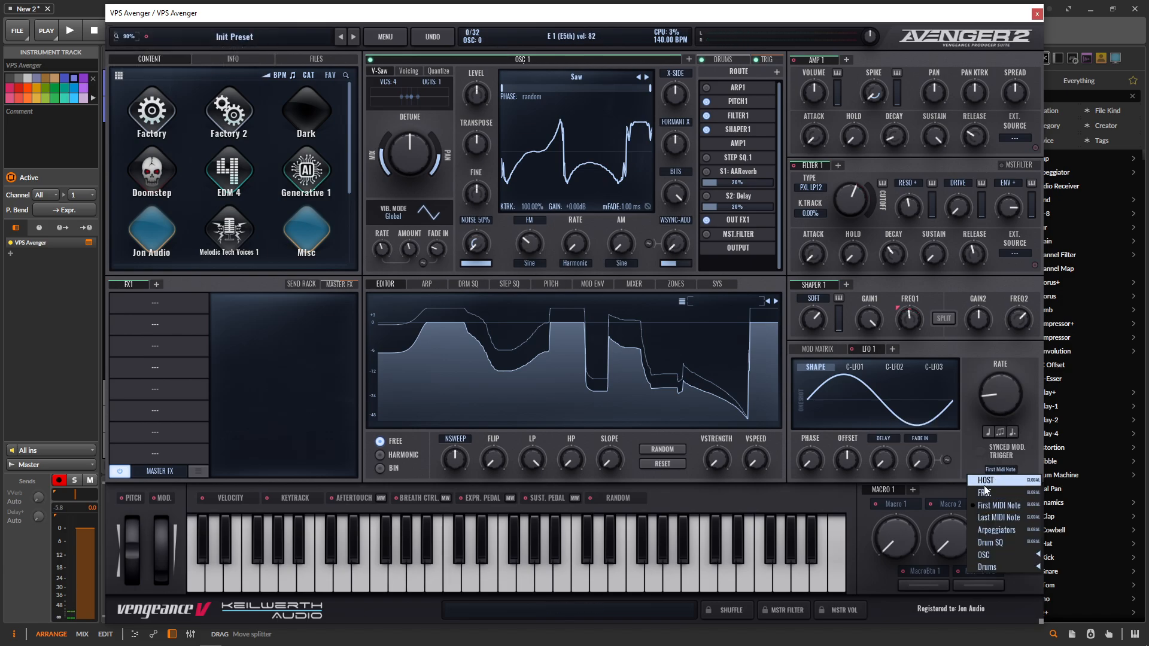
left_click(1030, 492)
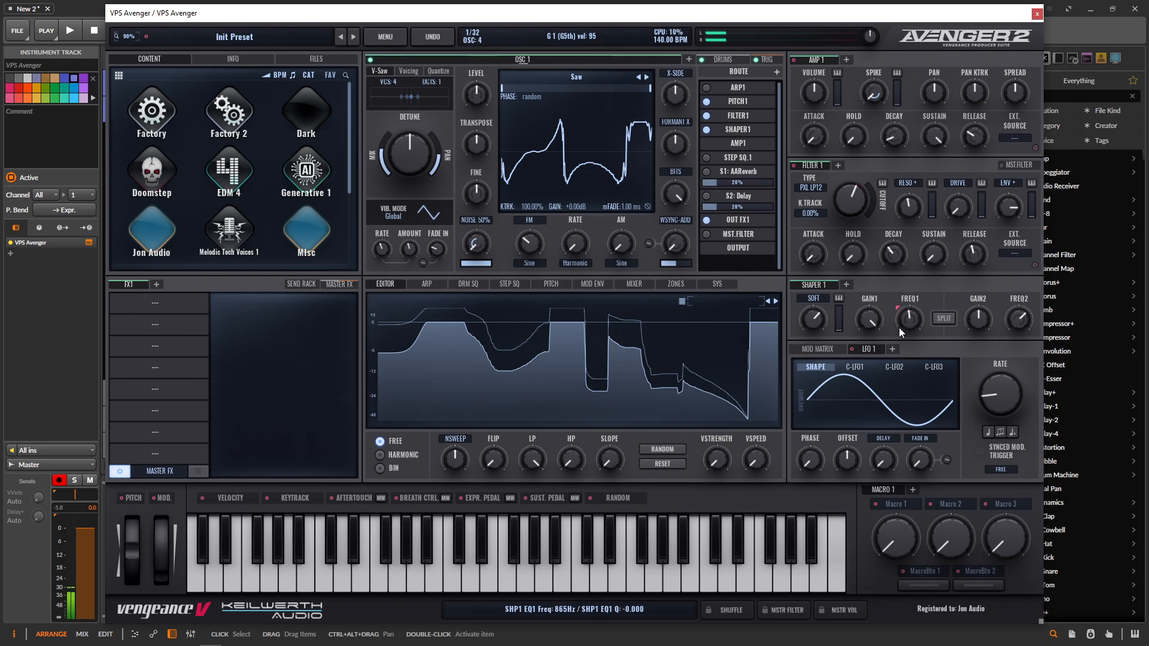
- Reduce Shaper 1's Soft amount and raise Amp 1's Spread
left_click(835, 350)
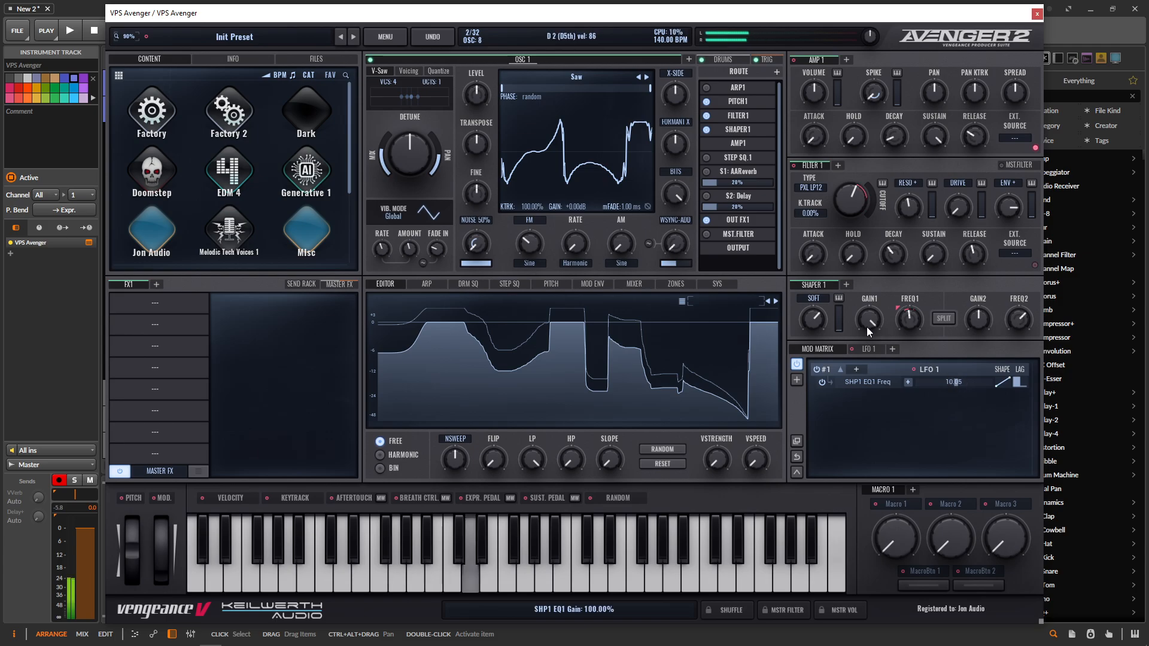
mouse_move(815, 339)
scroll(814, 337, "down", 1)
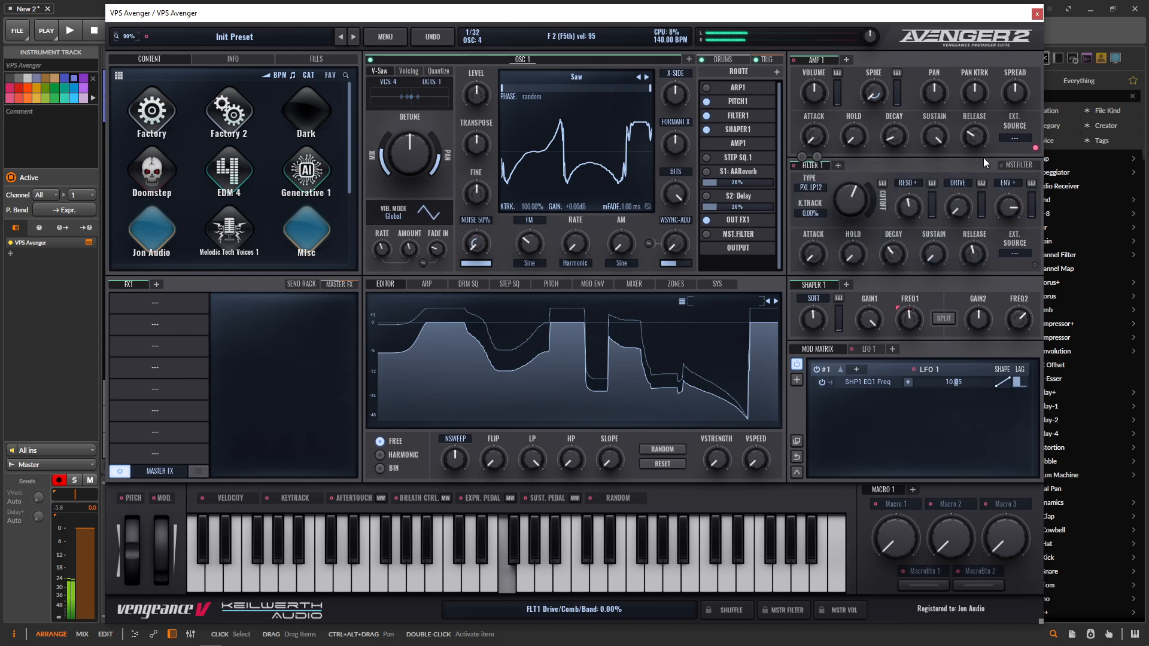
left_click_drag(1025, 91, 1025, 79)
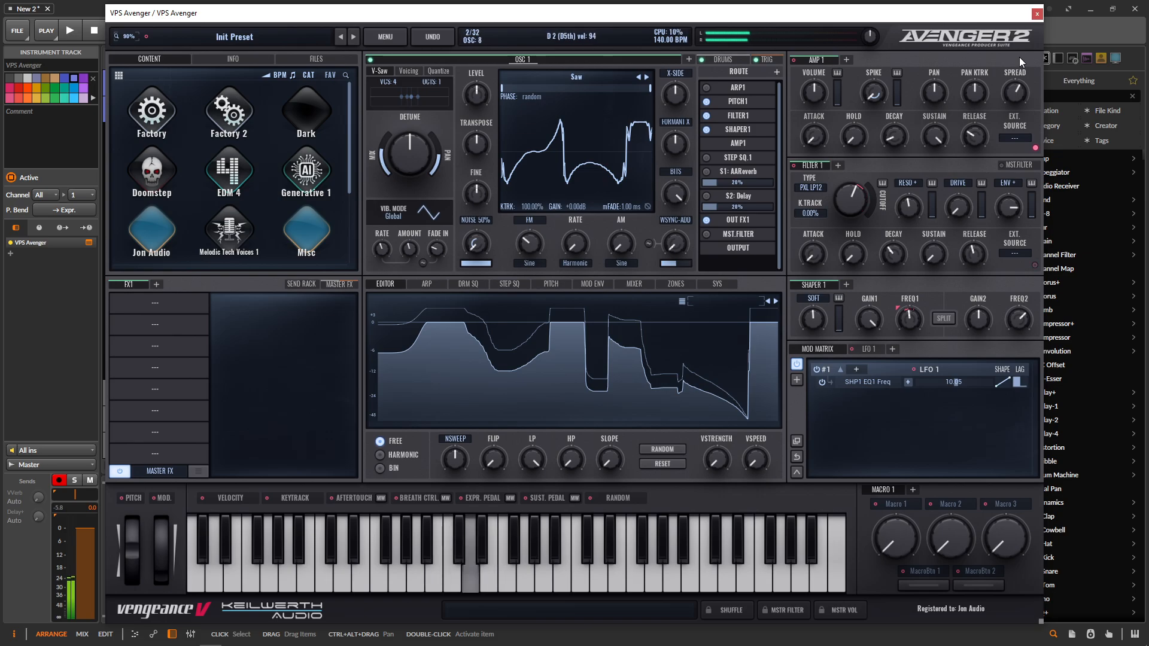
- Add OSC 2 with a Square waveform and set its X-Side bend to about -36%
left_click(688, 60)
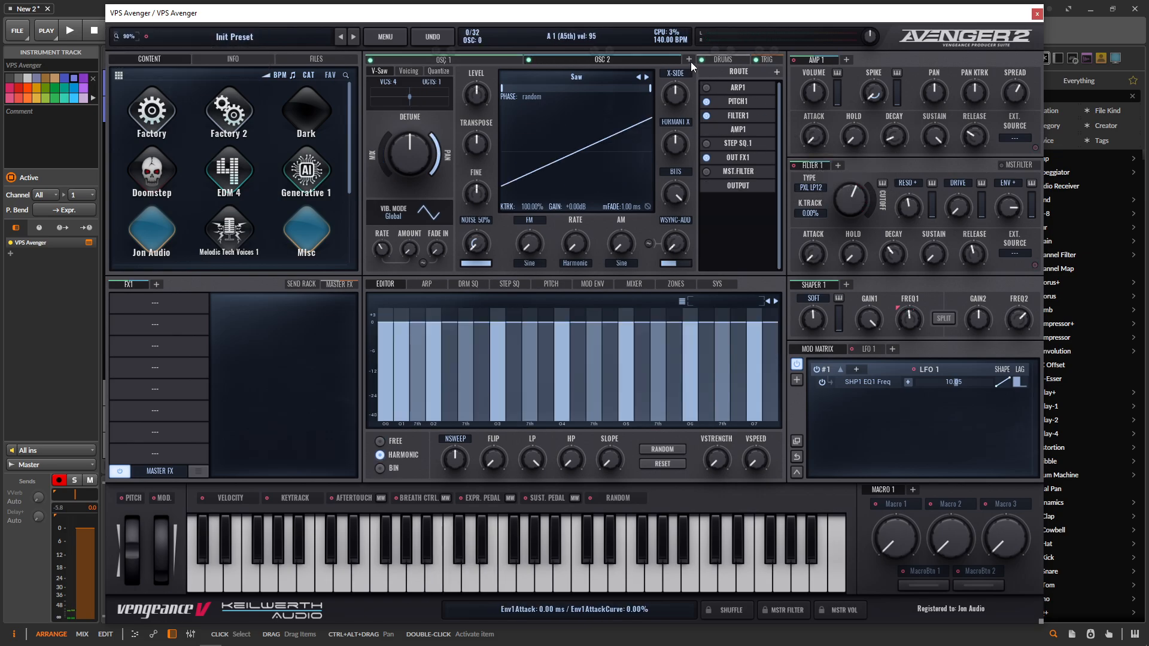
left_click(647, 77)
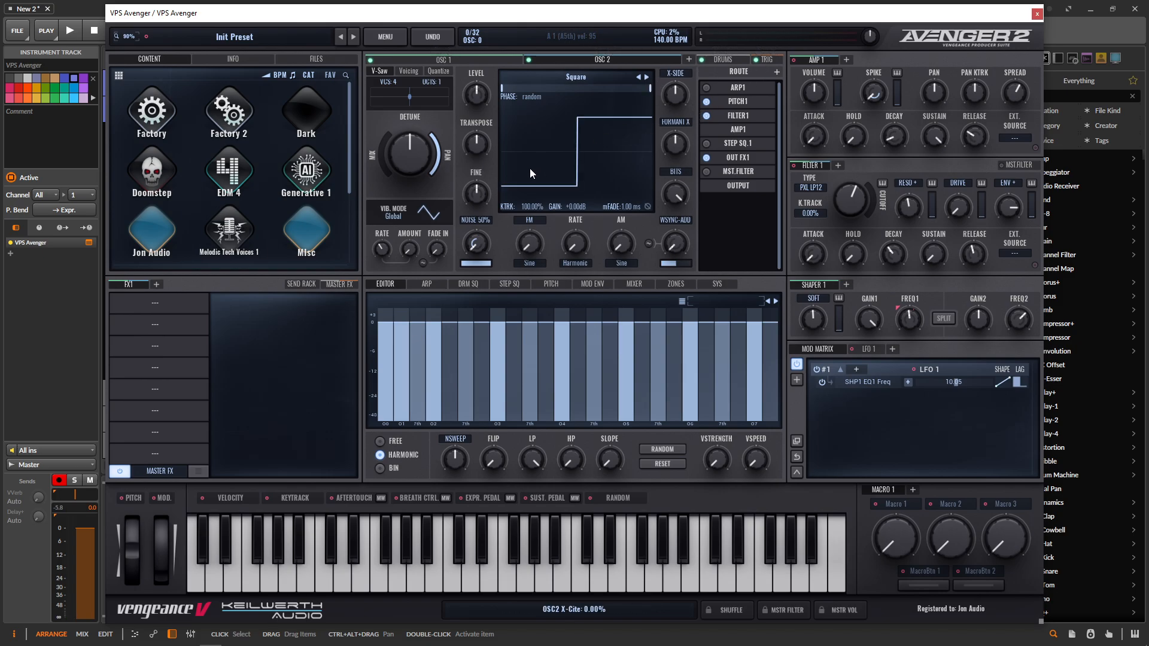
mouse_move(677, 95)
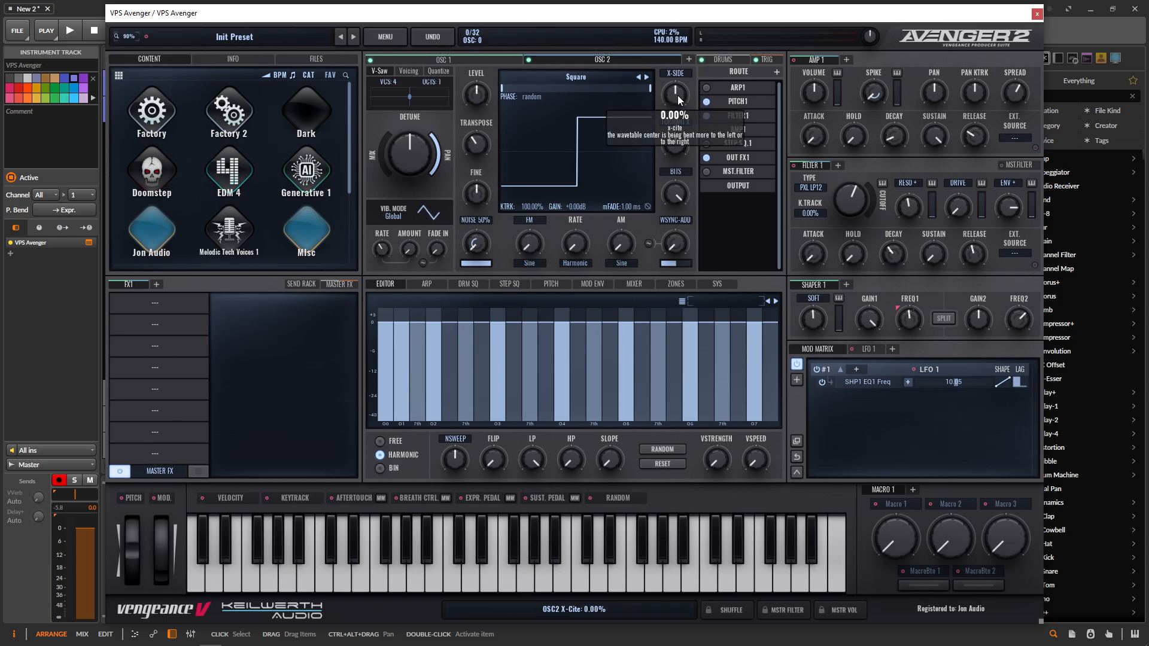
left_click_drag(678, 95, 678, 111)
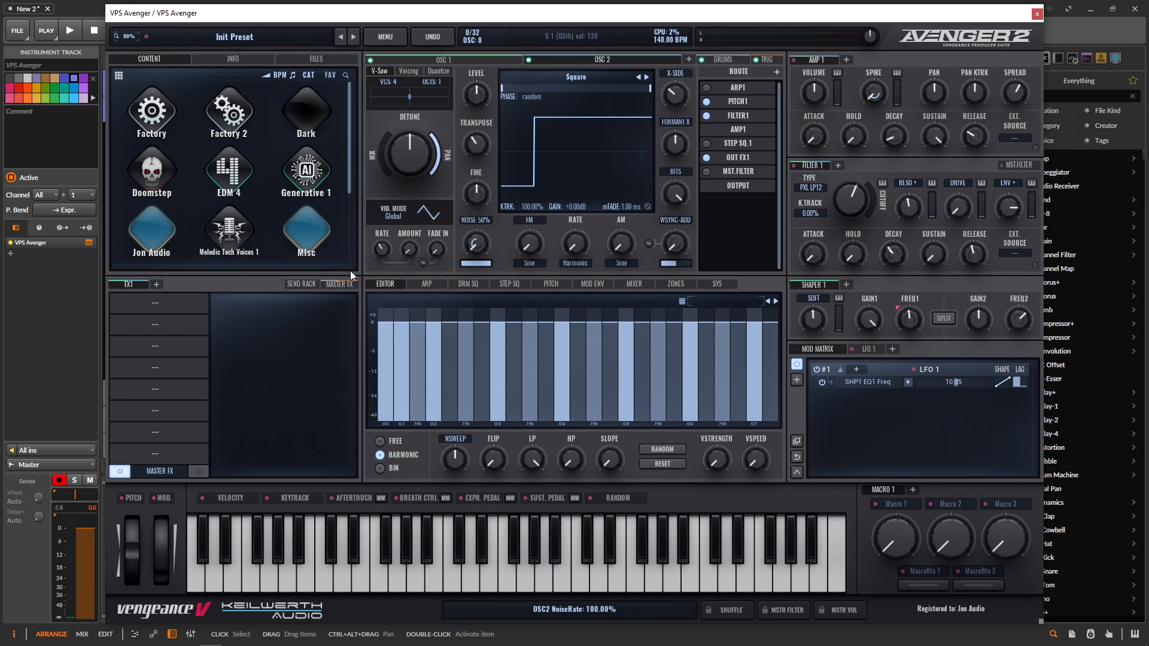
- Add an Equalizer to FX1 with bands at about 66 Hz (+6.2), 200 Hz (-2.8) and 3341 Hz (+2.7)
left_click(168, 304)
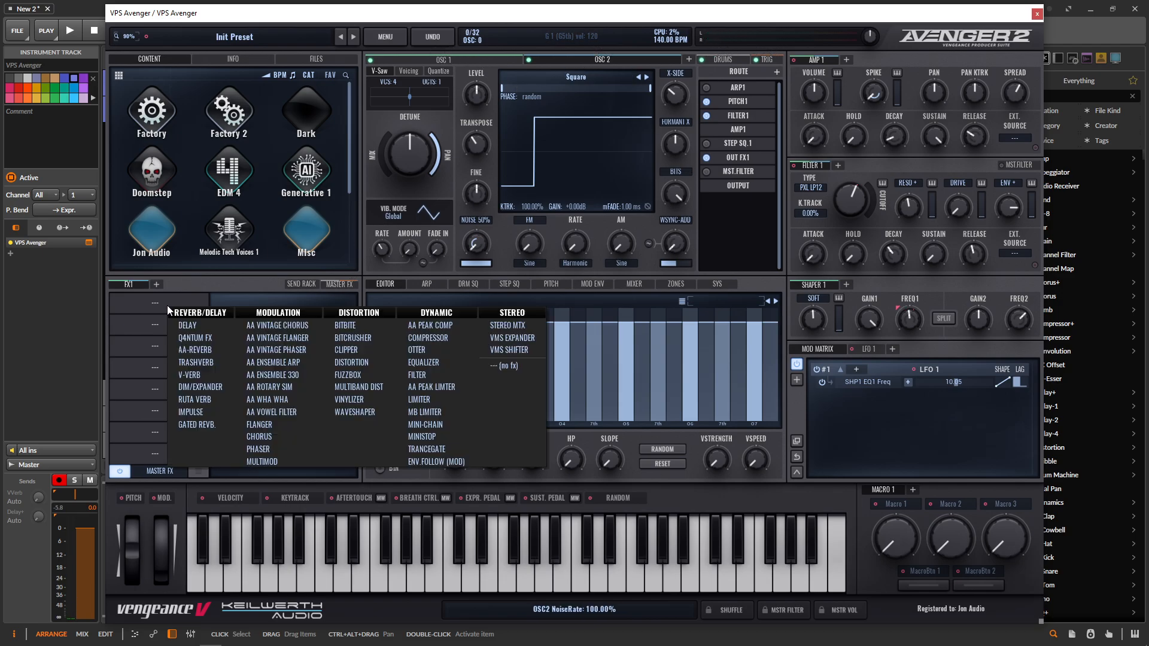
left_click(429, 364)
left_click(283, 467)
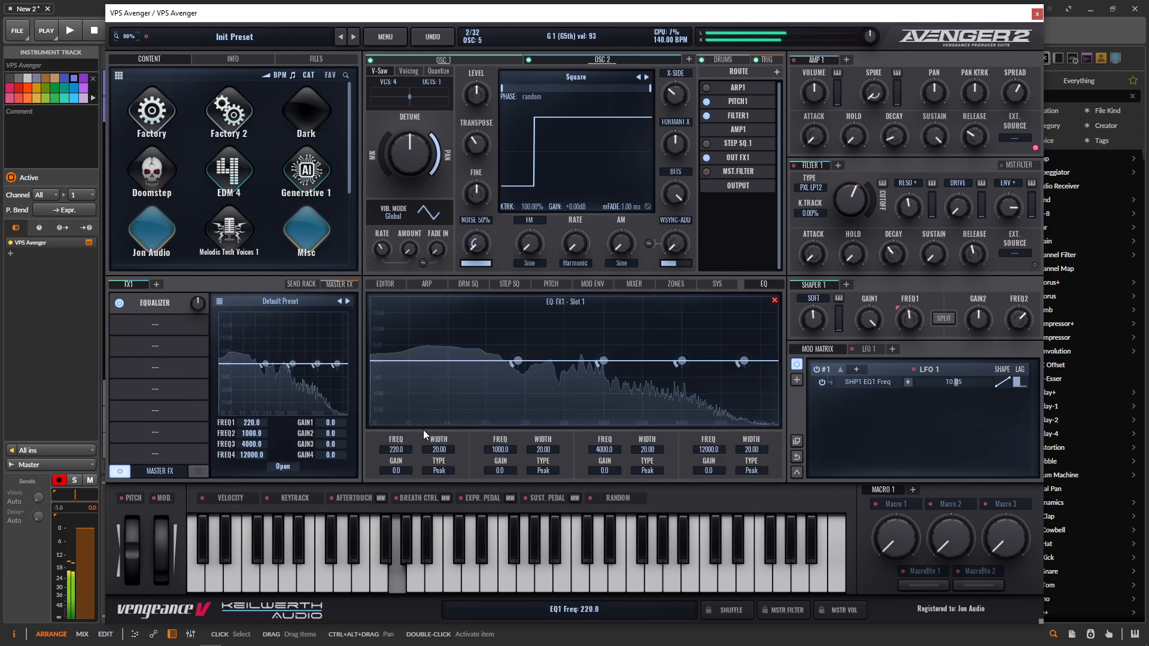
left_click_drag(515, 365, 450, 342)
left_click_drag(605, 362, 514, 371)
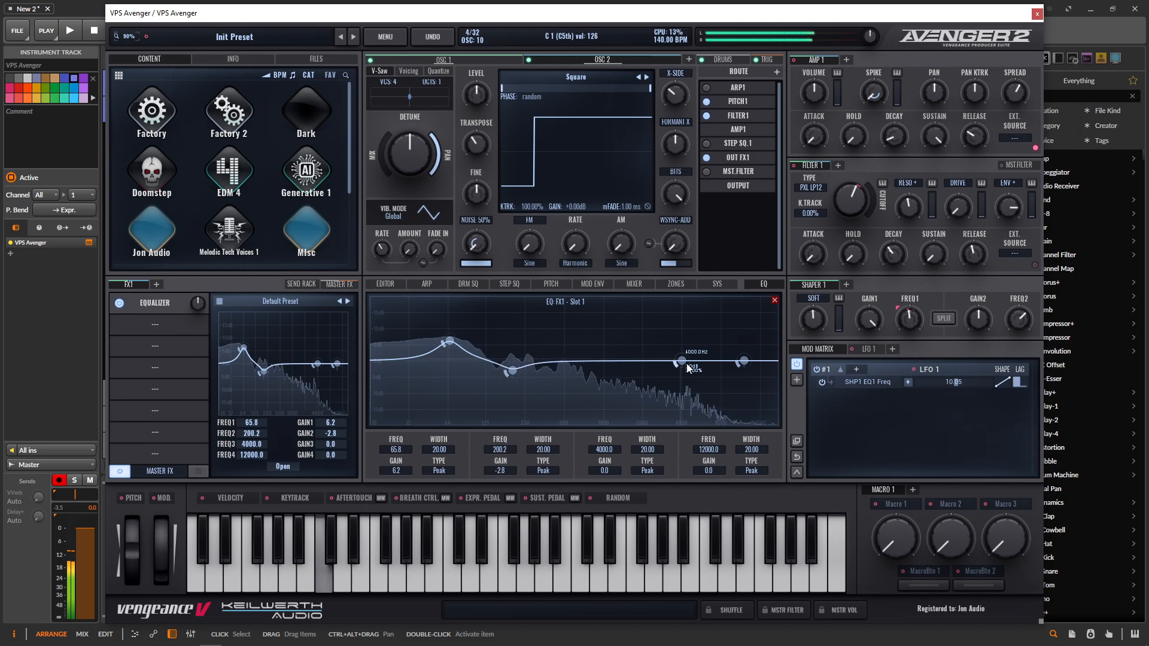
left_click_drag(682, 362, 674, 354)
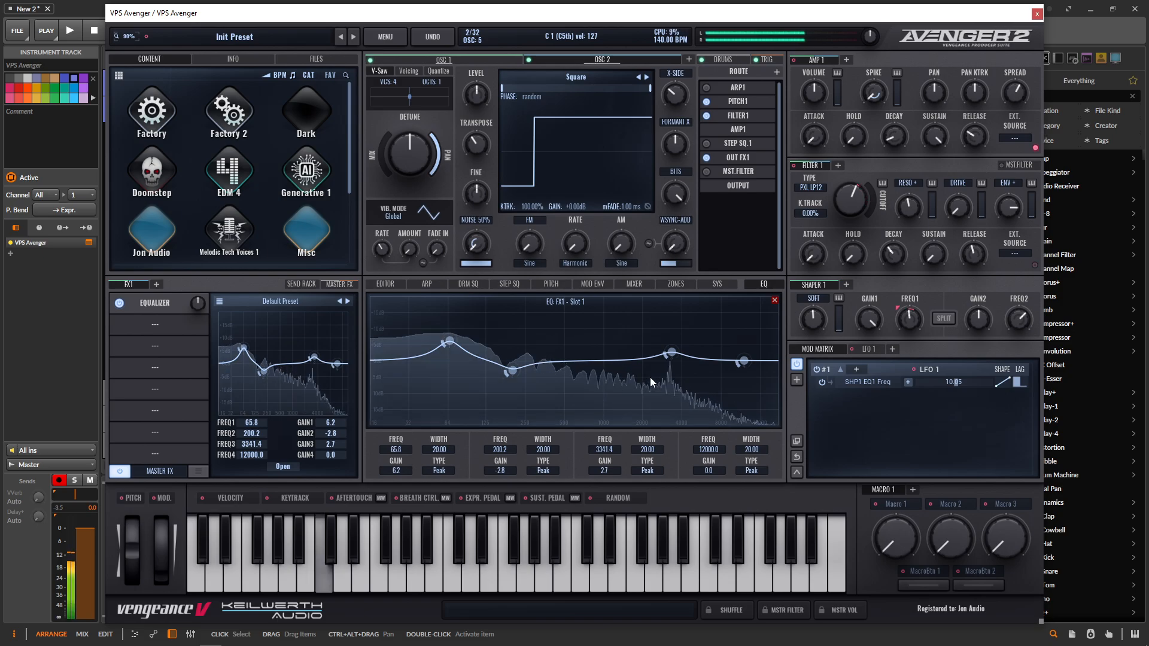
- In OSC 1's spectrum editor, set the VStrength to about 27.8% and raise the VSpeed
left_click(450, 60)
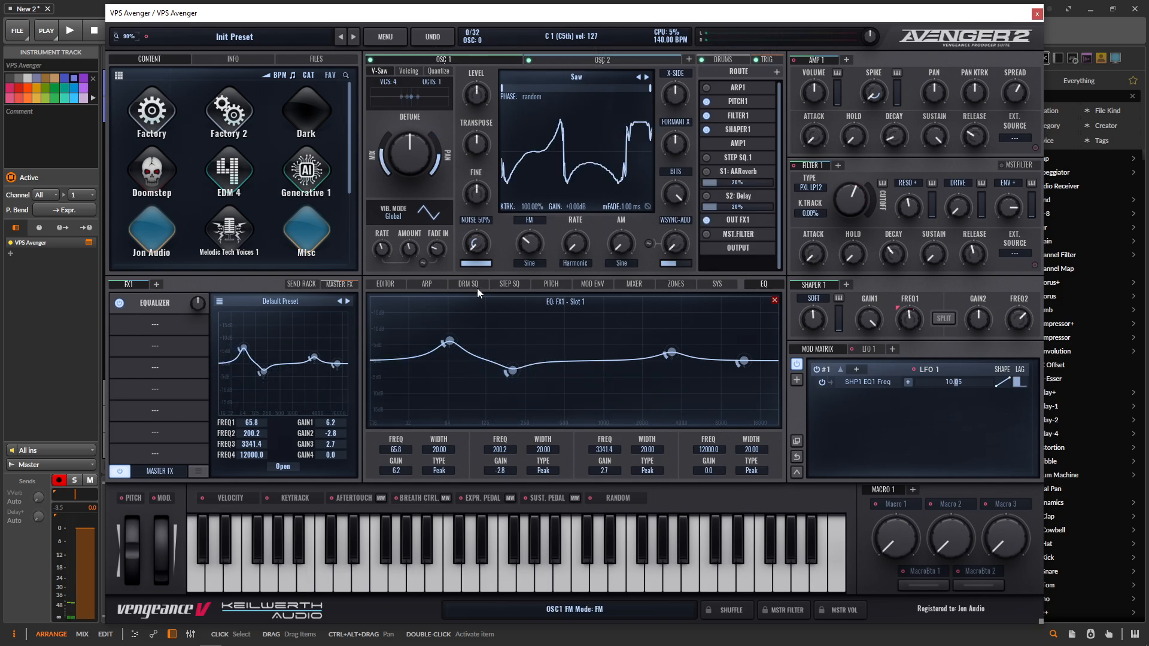
left_click(386, 284)
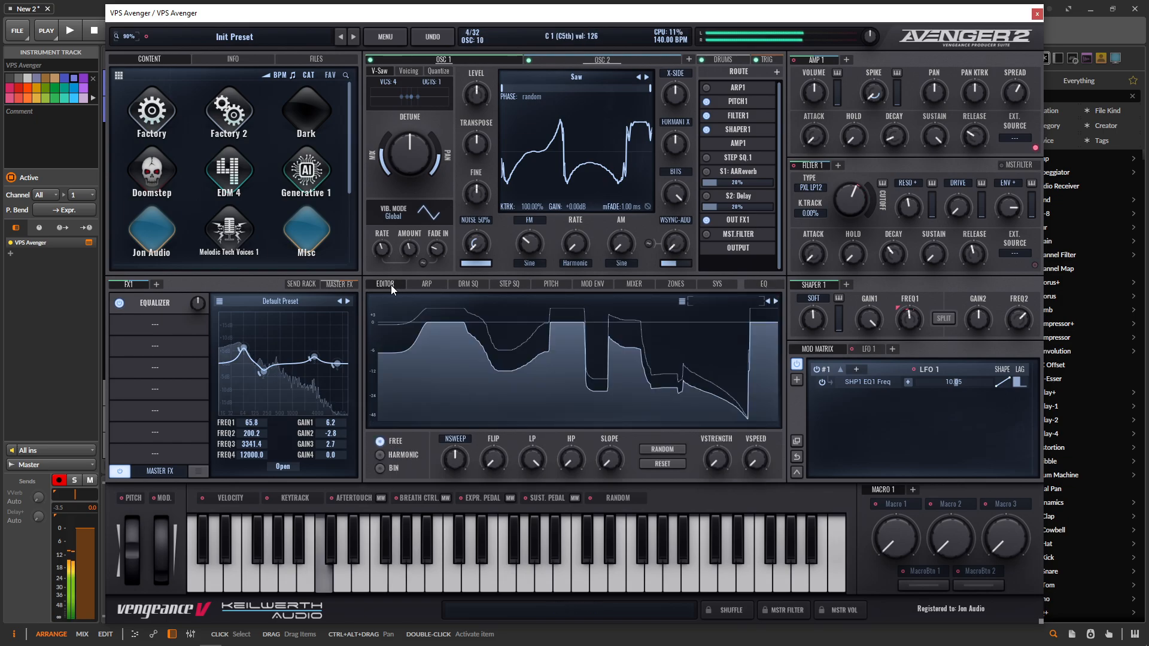
left_click_drag(725, 466, 725, 464)
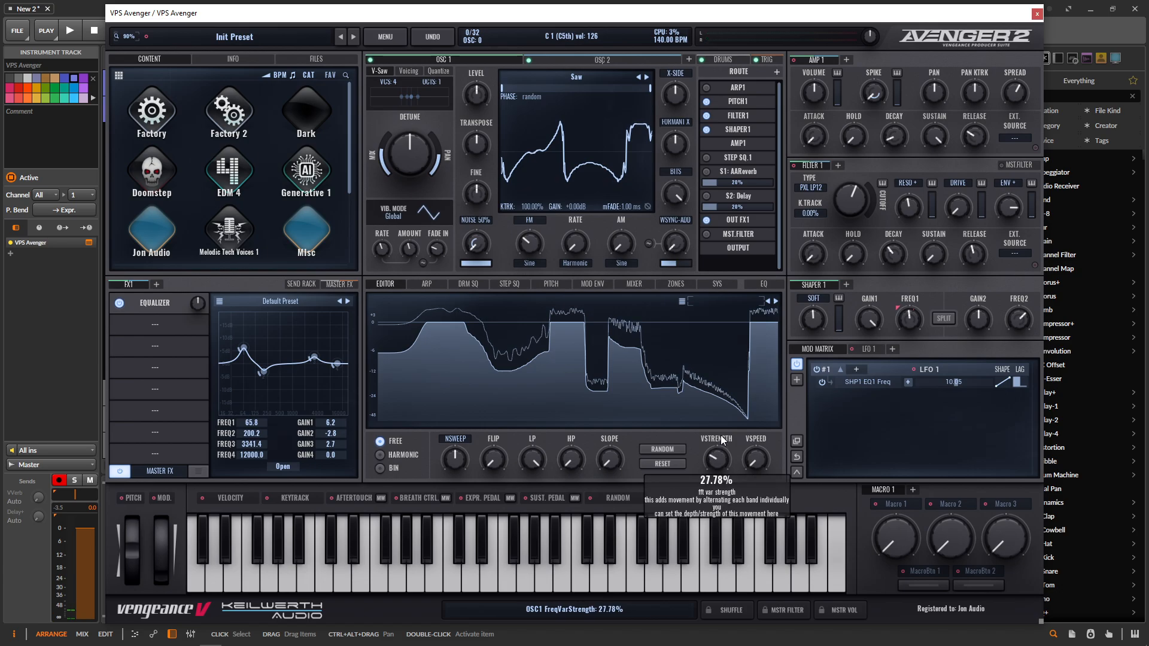
left_click_drag(768, 460, 768, 438)
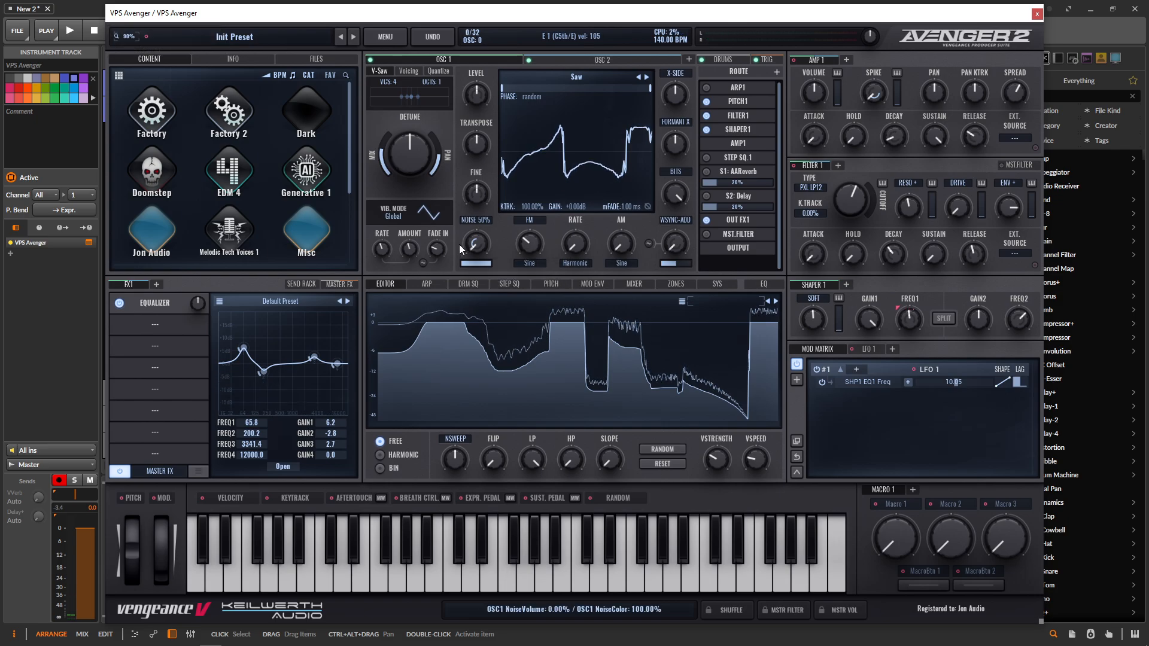
- Add a Compressor to FX1's second slot and lower its threshold to about -13 dB
left_click(157, 323)
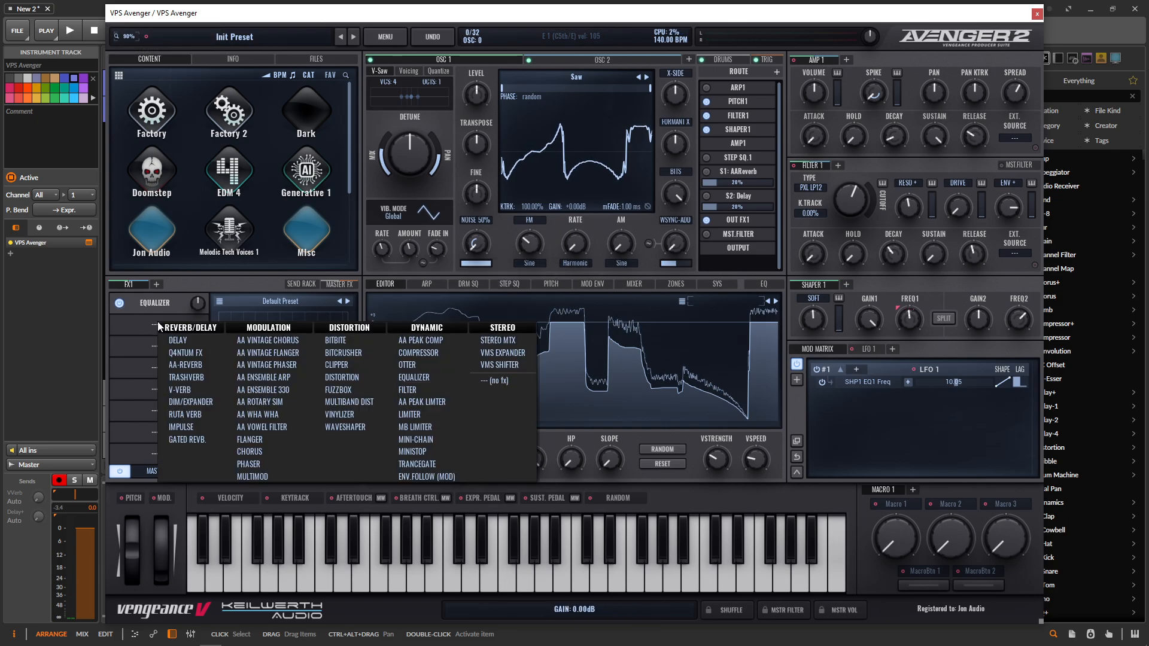
left_click(442, 357)
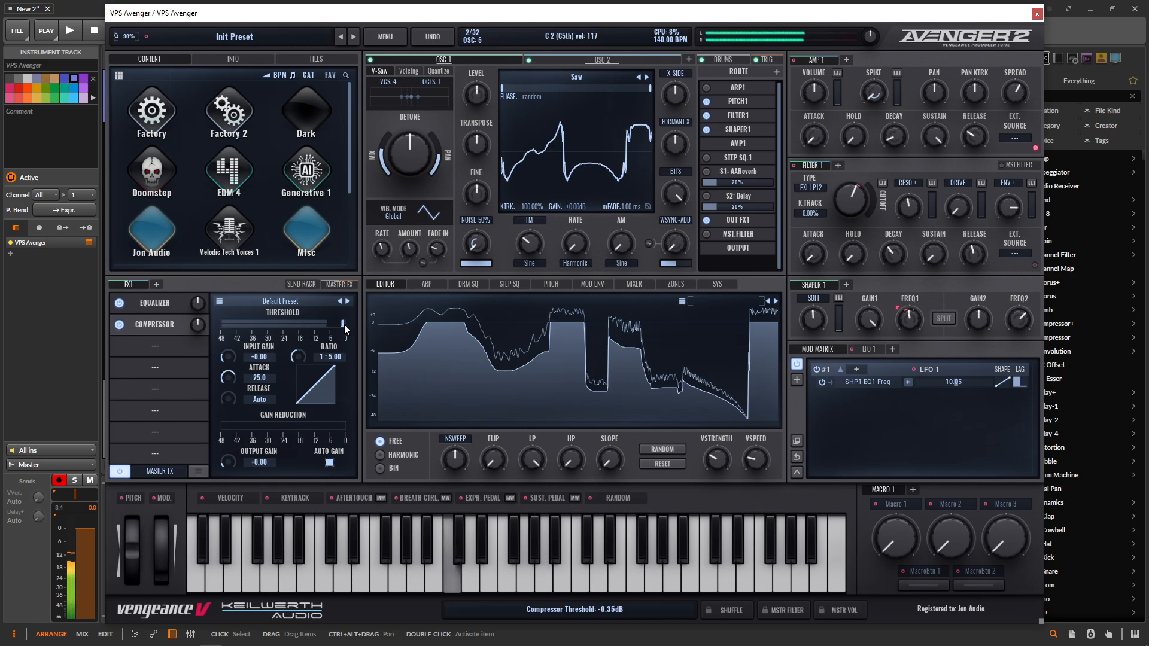
left_click_drag(320, 326, 311, 328)
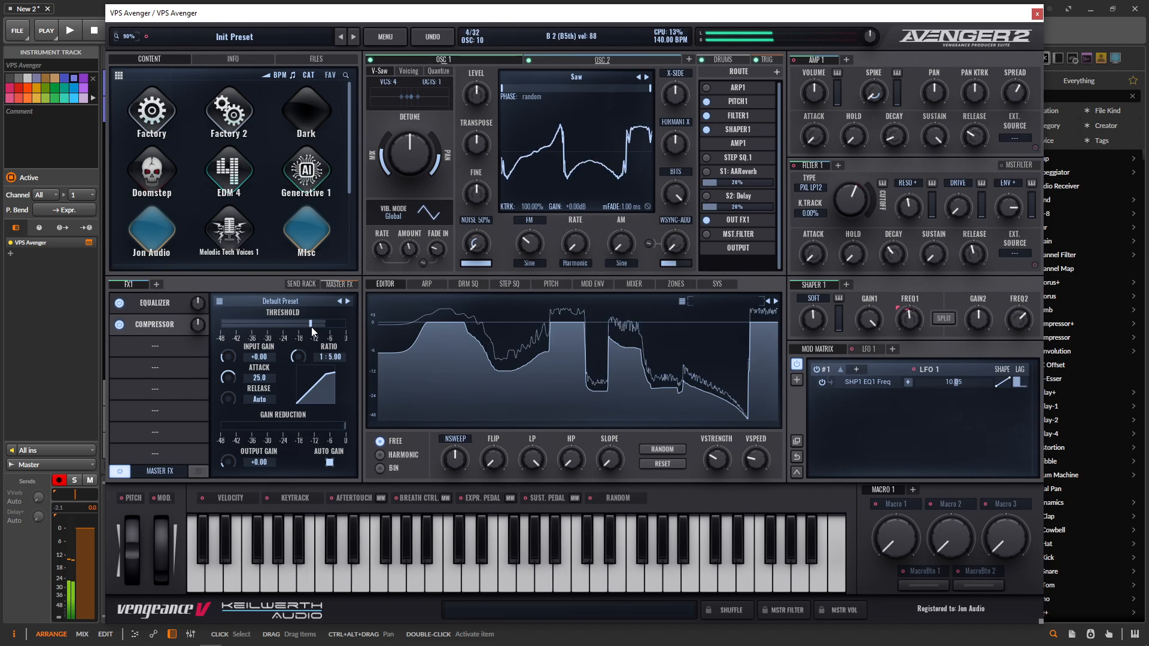
- Add an AA Vintage Chorus to FX1's third slot and load its A Nice Chorus 2 preset
left_click(156, 346)
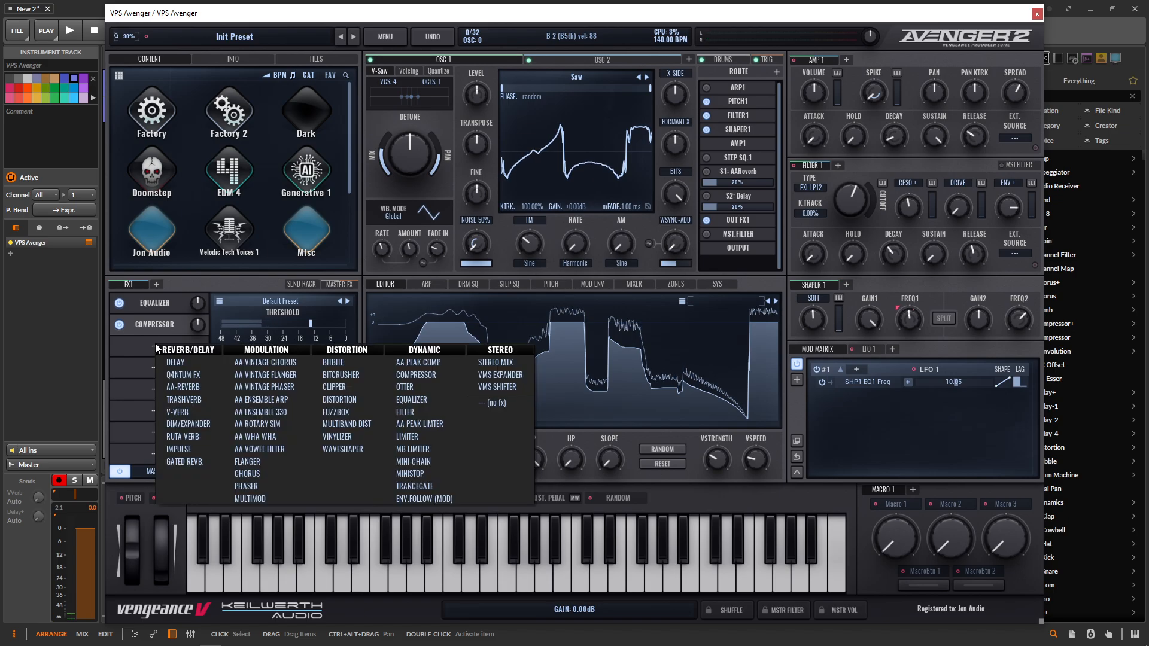
left_click(273, 362)
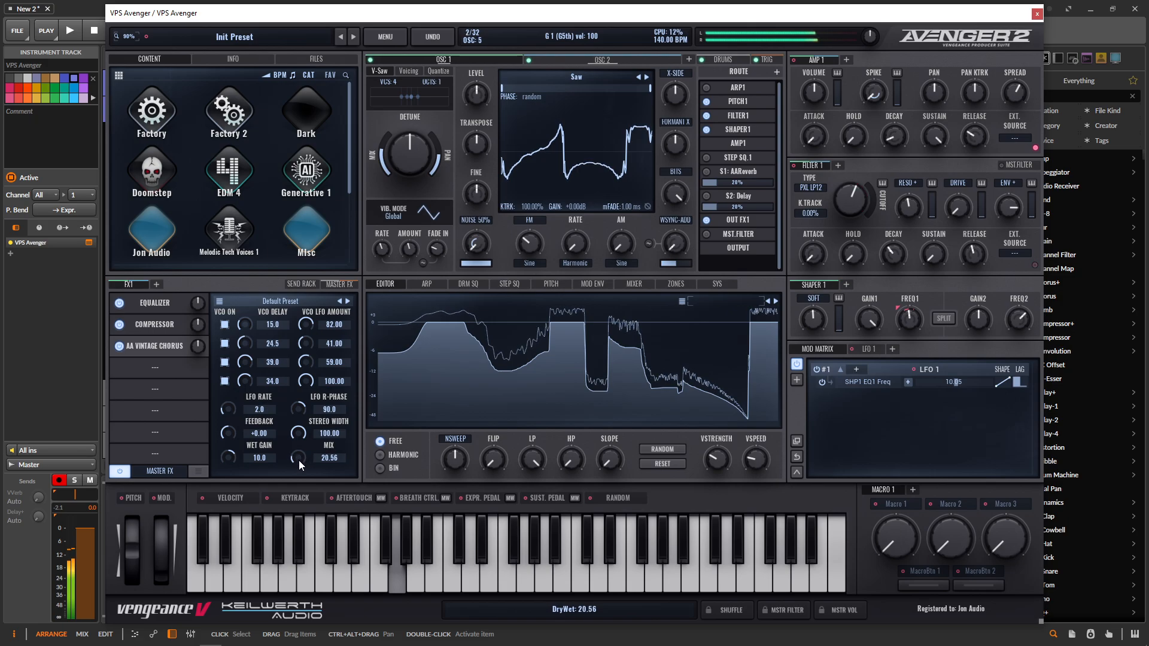
left_click(348, 299)
left_click(347, 300)
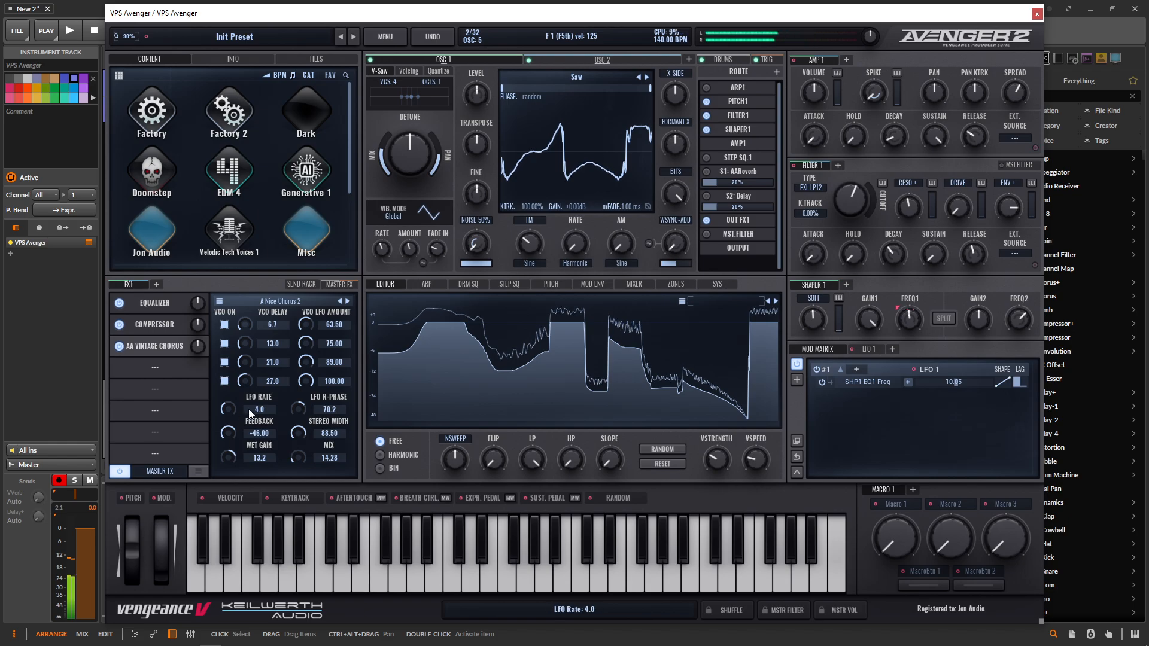
- Add an AA Vintage Phaser to FX1's fourth slot and load its Dark Bassline Widener preset
left_click(153, 369)
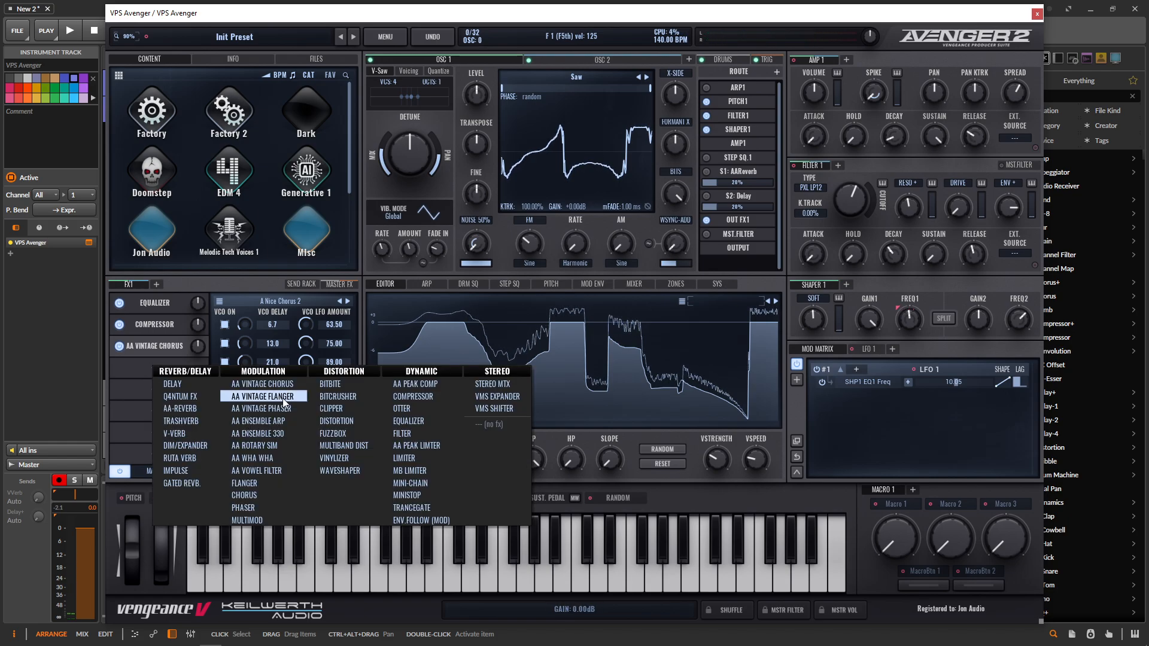
left_click(260, 408)
left_click(349, 301)
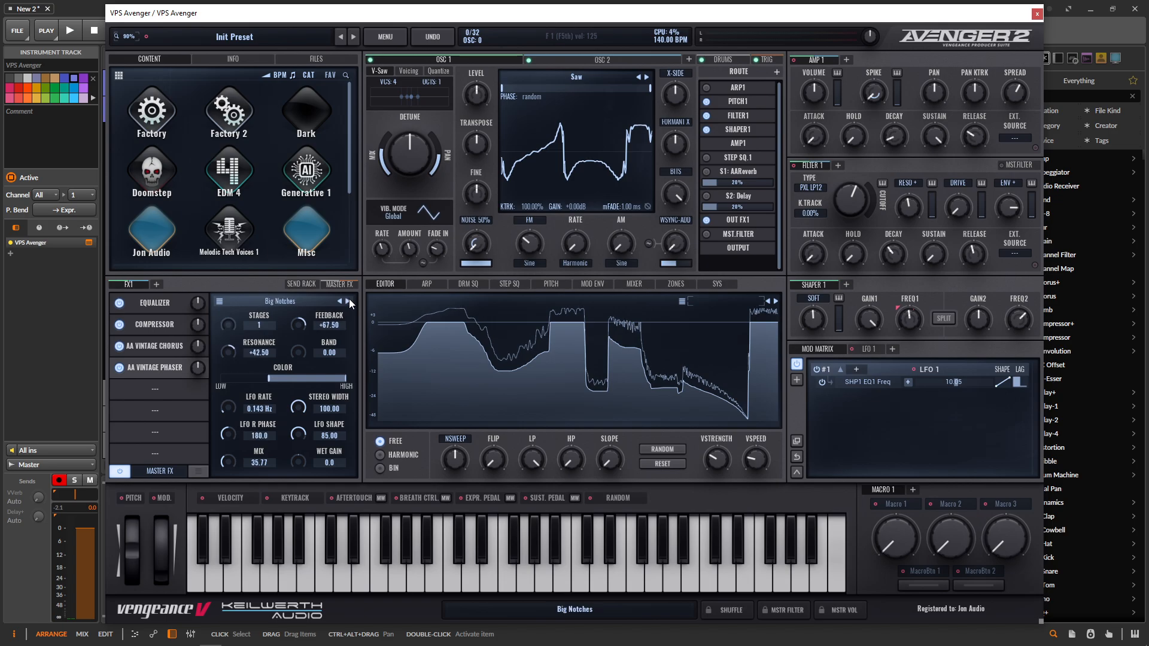
left_click(348, 301)
left_click(348, 301)
left_click(348, 301)
left_click(348, 301)
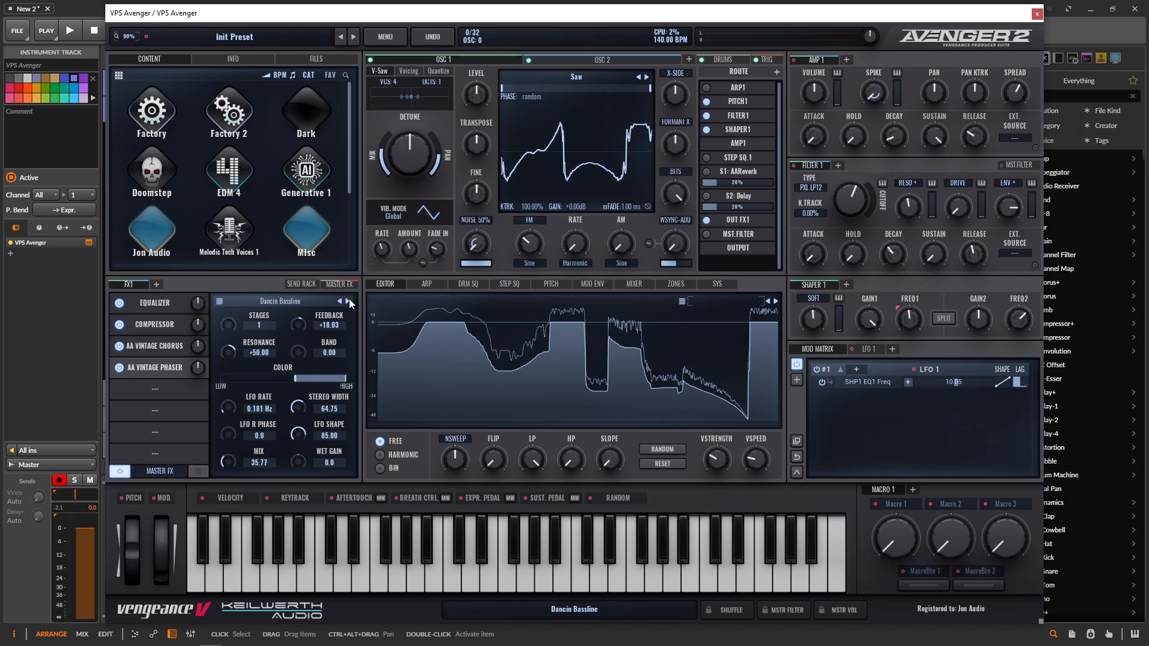
left_click(348, 301)
left_click(348, 301)
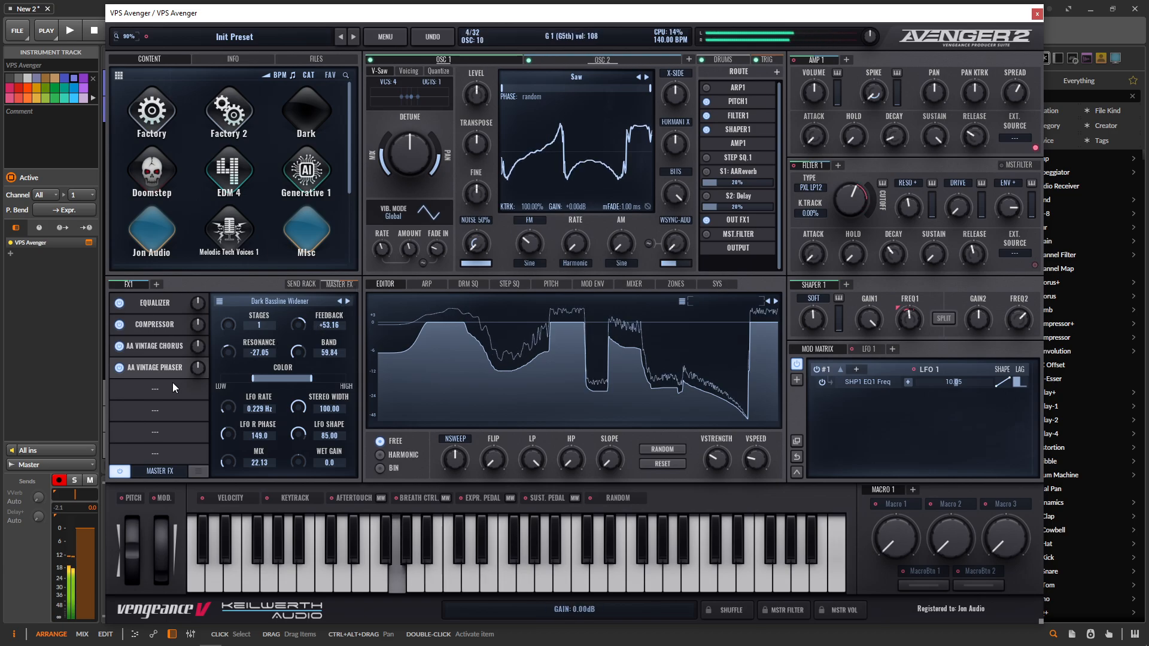
- Add a Delay to FX1's fifth slot and narrow its filter to roughly 350 Hz to 6 kHz
left_click(153, 389)
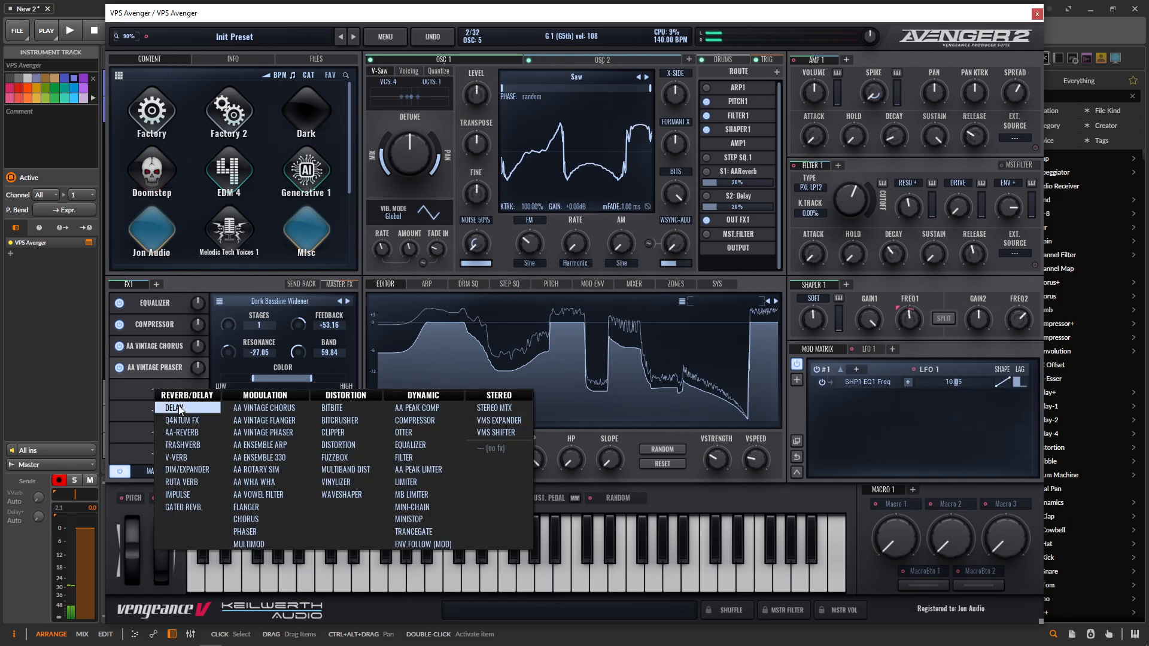
left_click(171, 403)
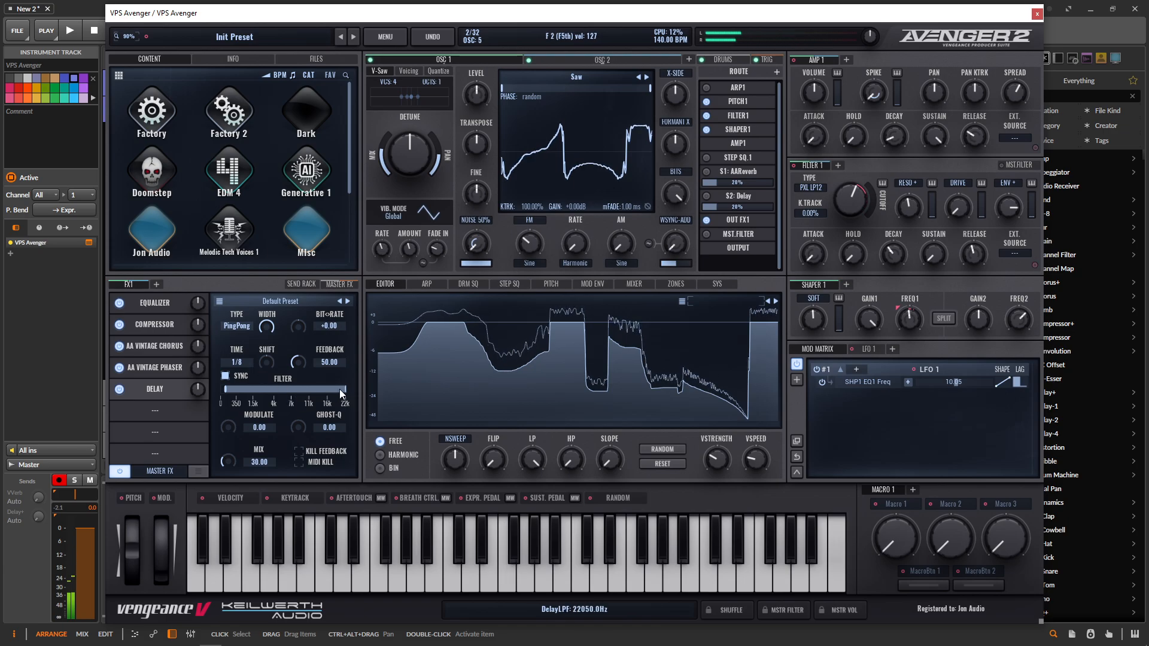
left_click_drag(339, 389, 287, 393)
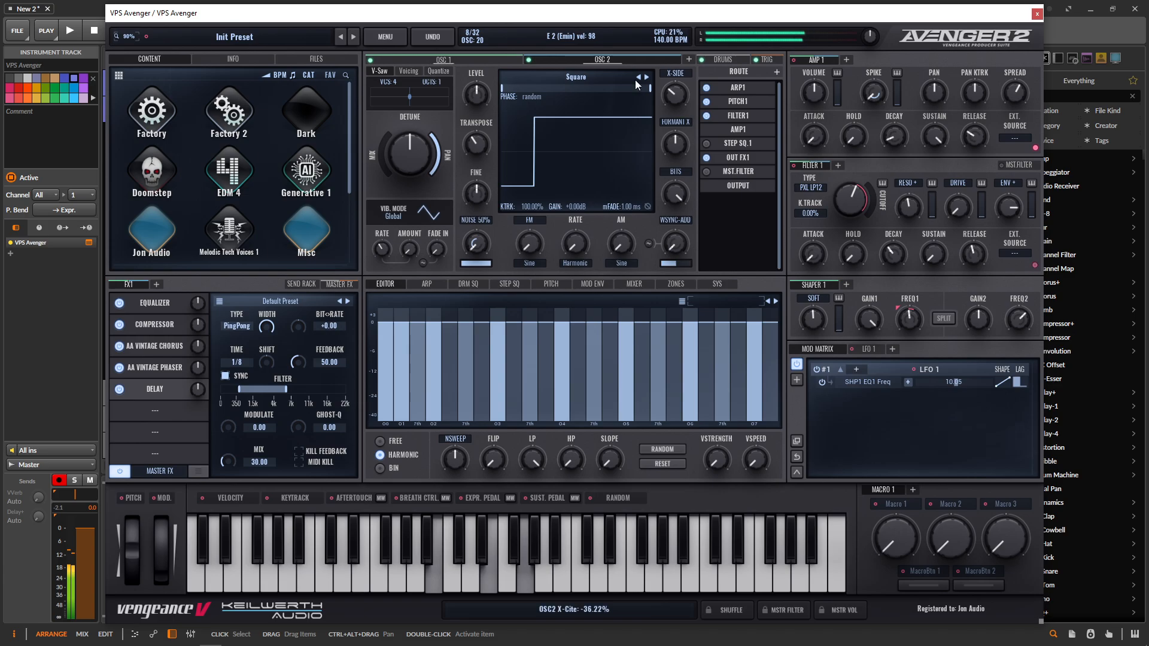
- Set the project tempo to 110 BPM, moving the plugin window out of the way and back
left_click_drag(496, 18, 503, 93)
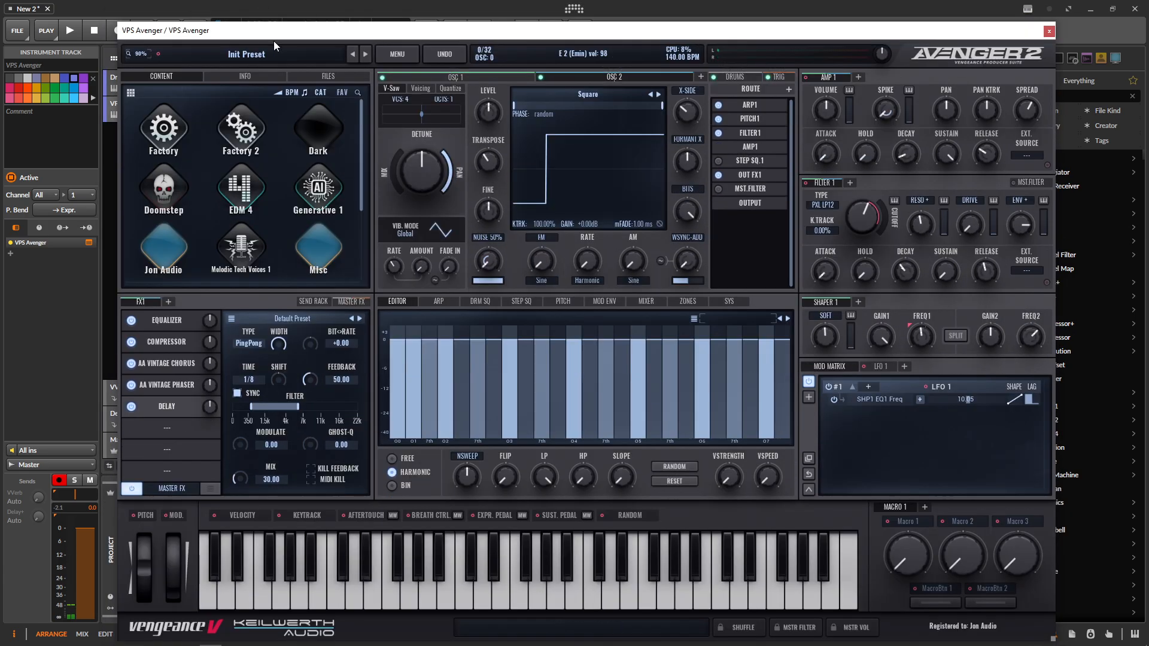
left_click_drag(276, 34, 300, 127)
double_click(258, 27)
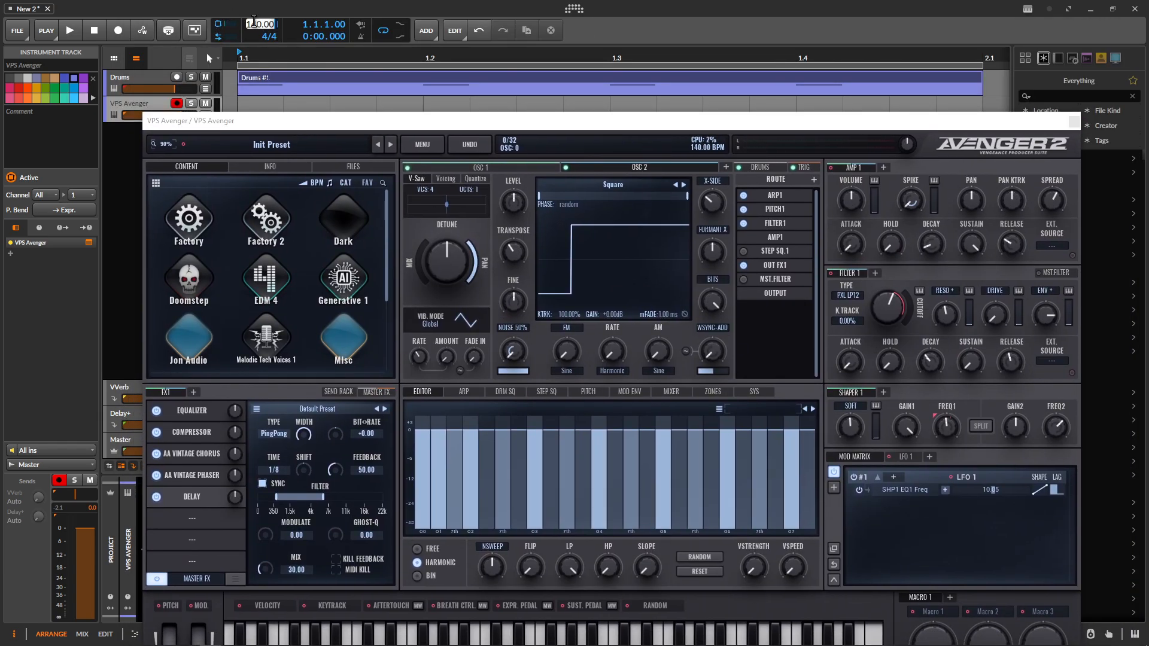
type("110BPM")
key("Return")
left_click_drag(414, 116, 385, 27)
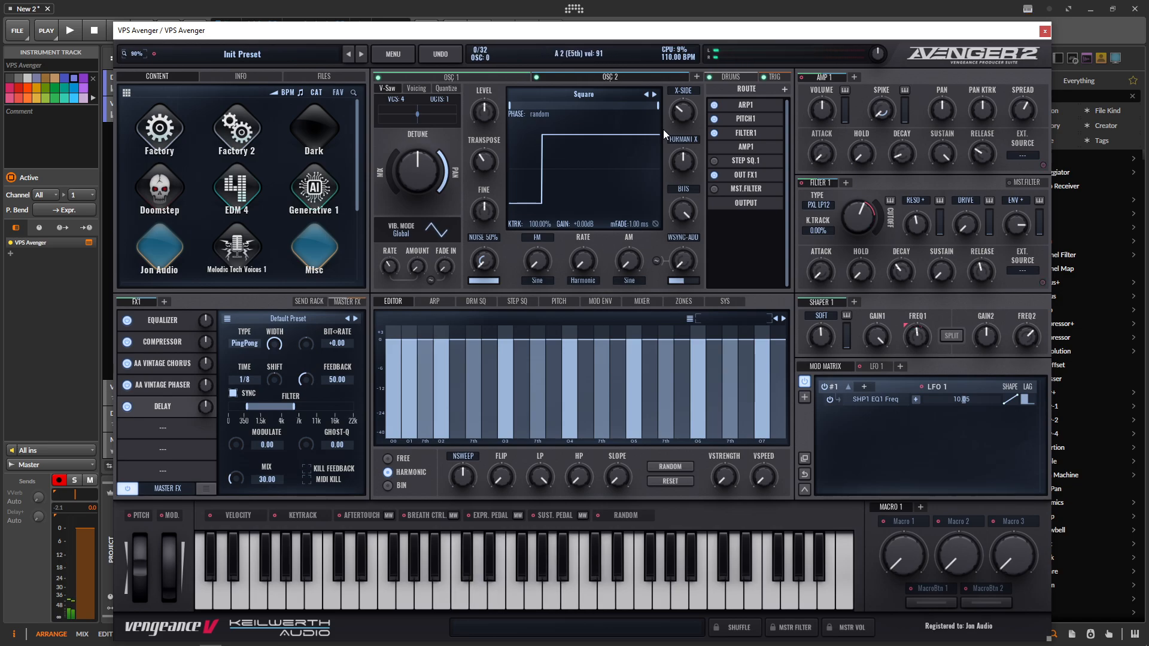
- Load the Cyba Kit 1 drumkit into the drum section
left_click(723, 77)
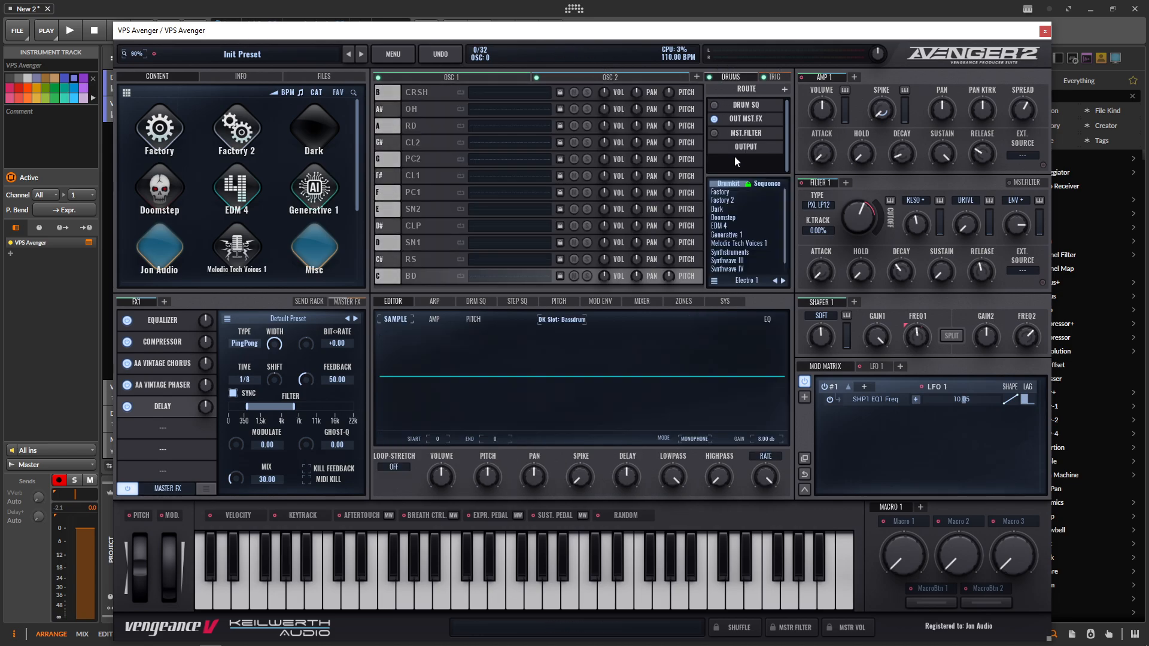
left_click(749, 265)
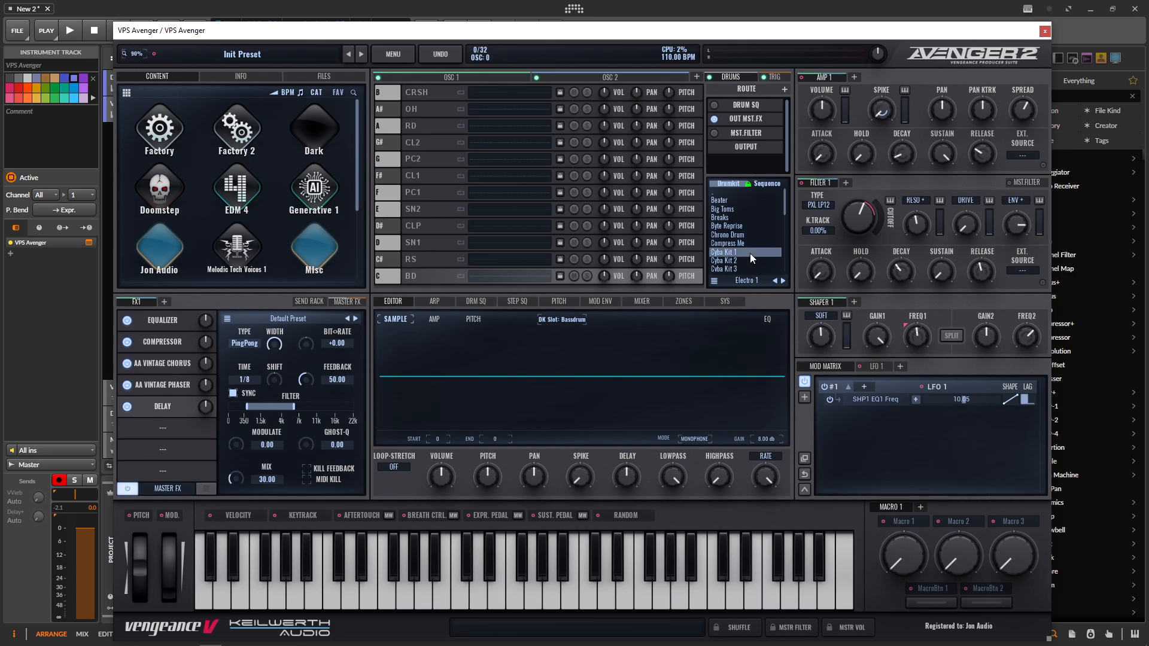
left_click(750, 253)
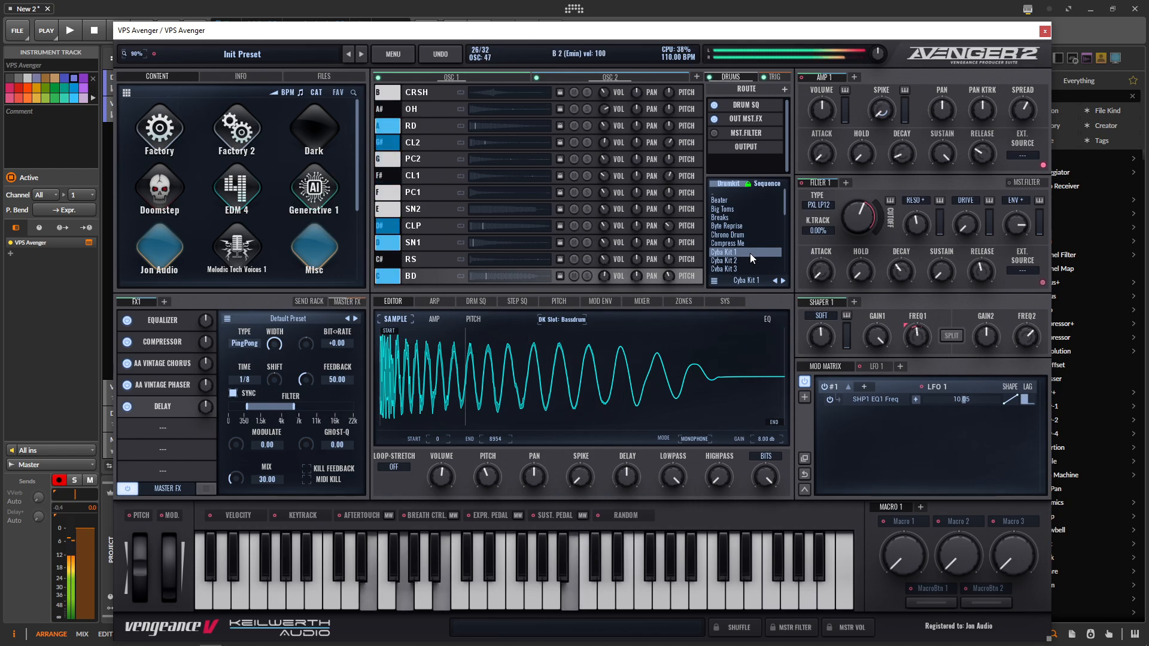
- Set the ARP 1 arpeggiator mode to Alternate2
left_click(443, 300)
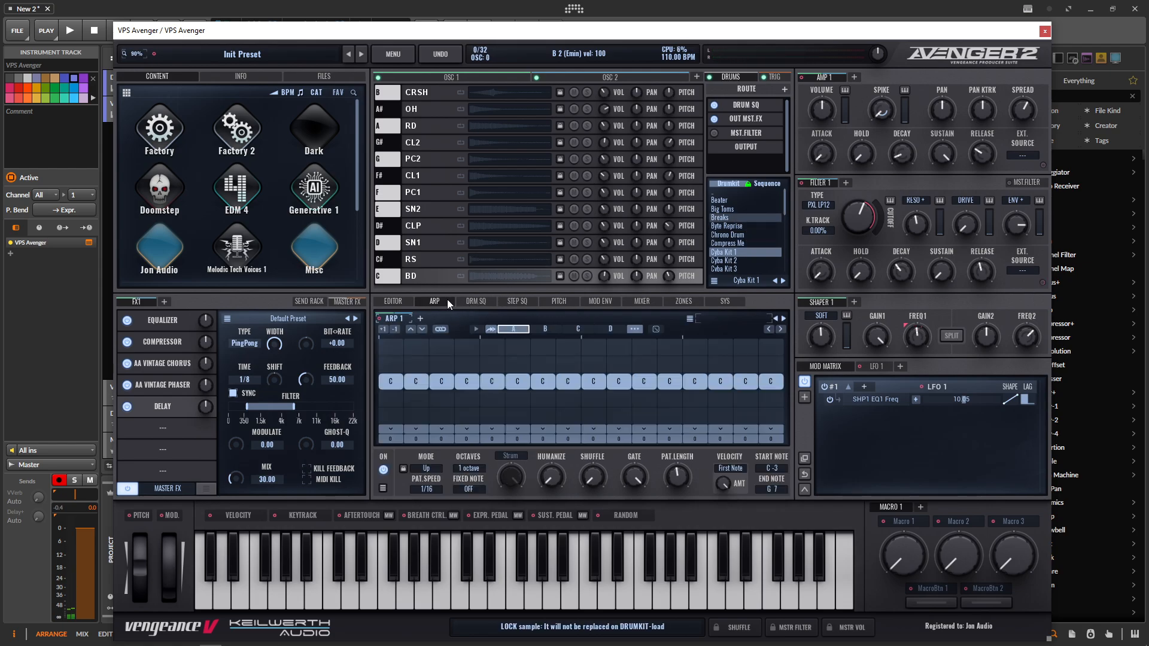
left_click(424, 468)
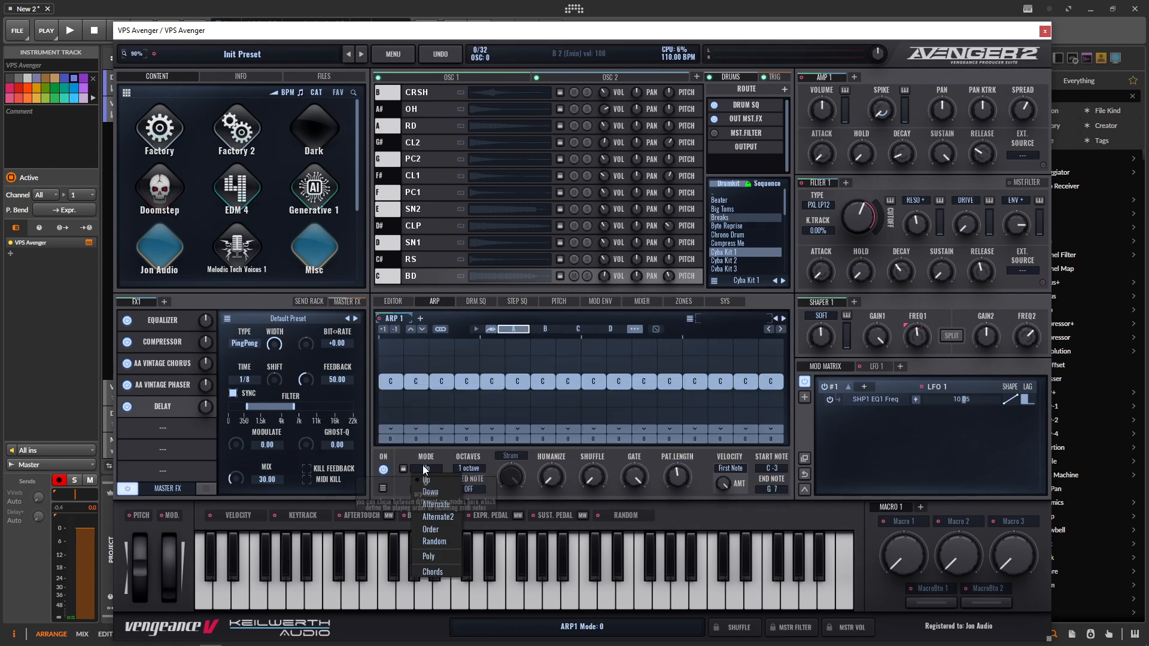
left_click(452, 516)
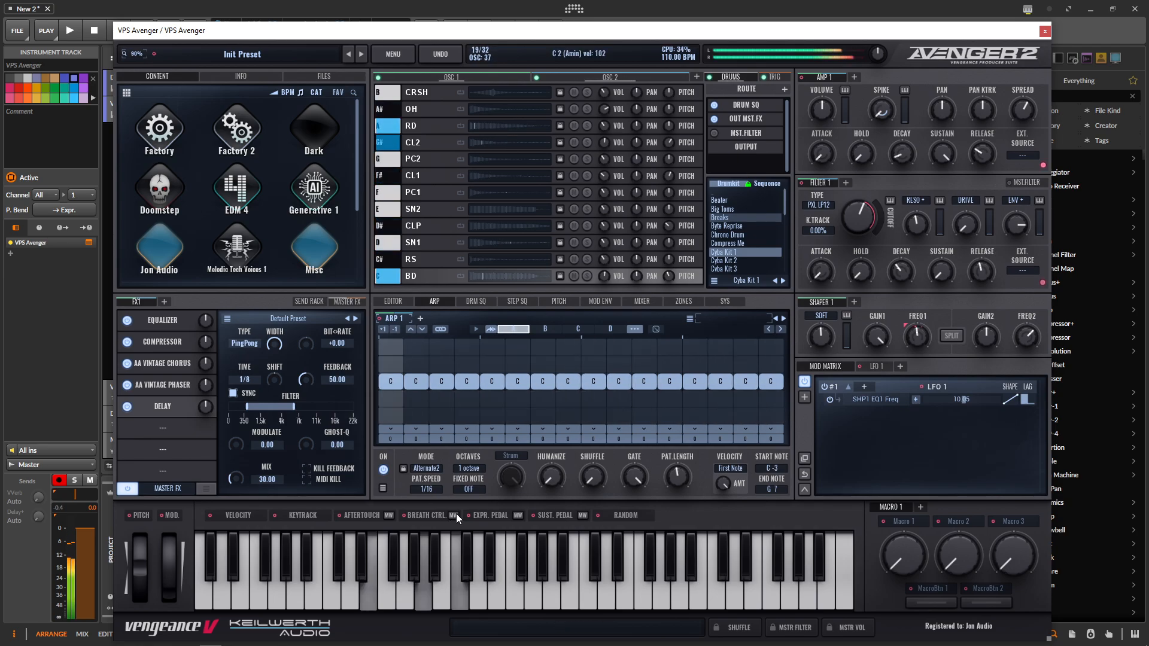
- Reduce Filter 1's envelope amount and sweep its cutoff, ending at about 102 Hz
left_click_drag(866, 226, 863, 264)
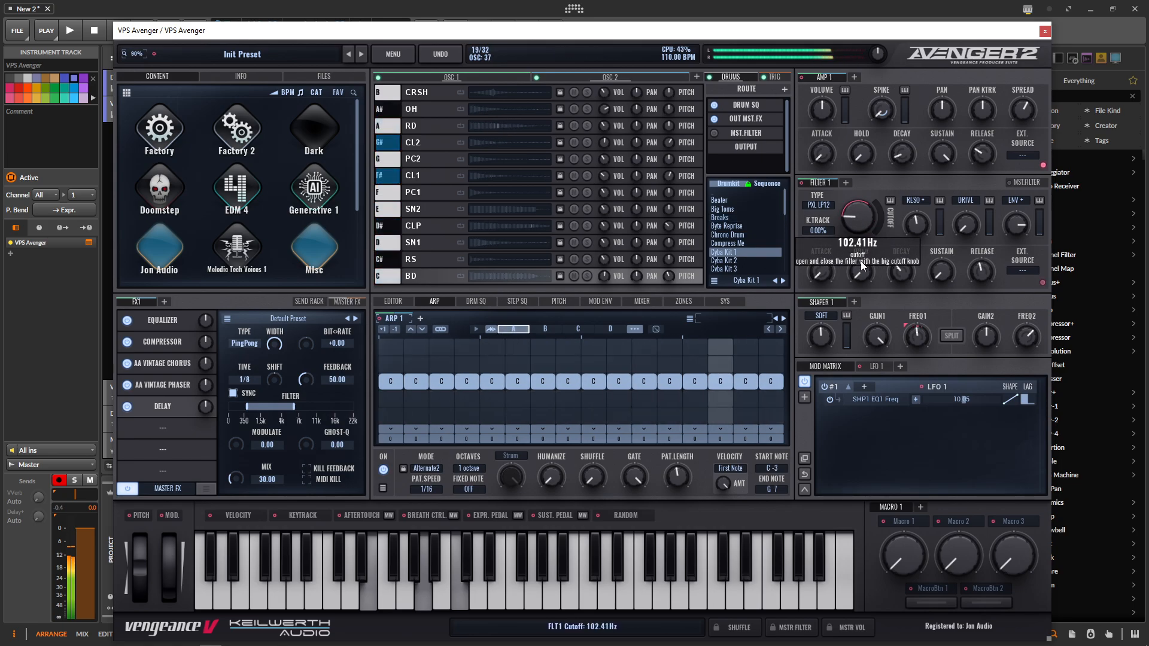
left_click_drag(1020, 227, 1022, 241)
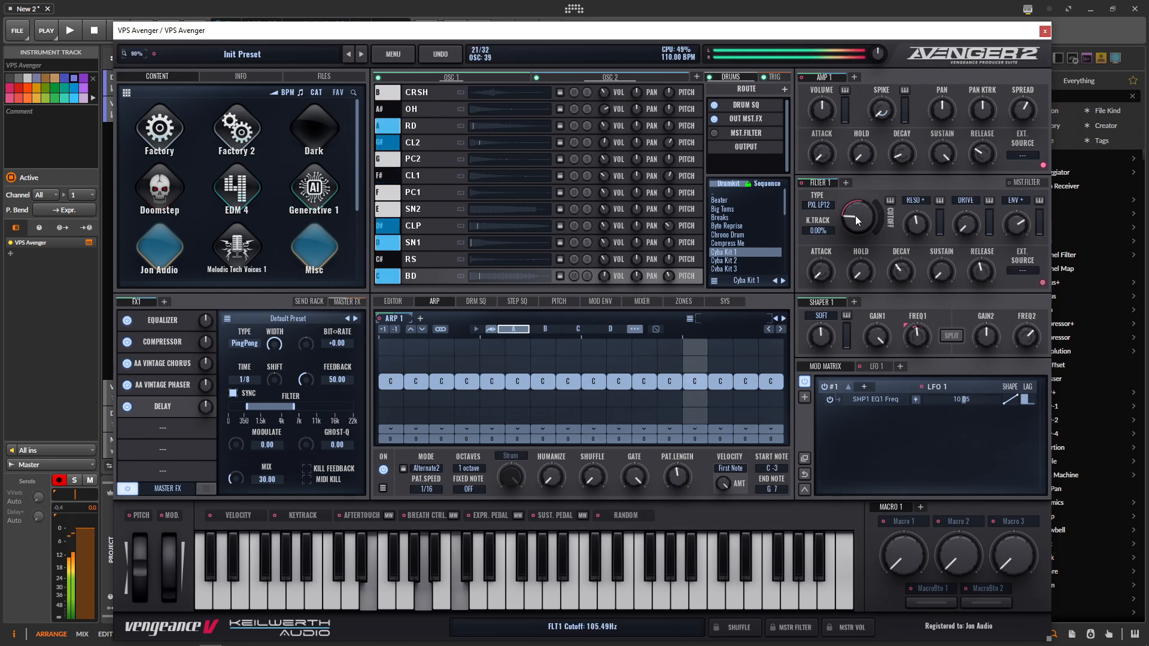
left_click_drag(859, 219, 859, 184)
left_click_drag(860, 165, 849, 217)
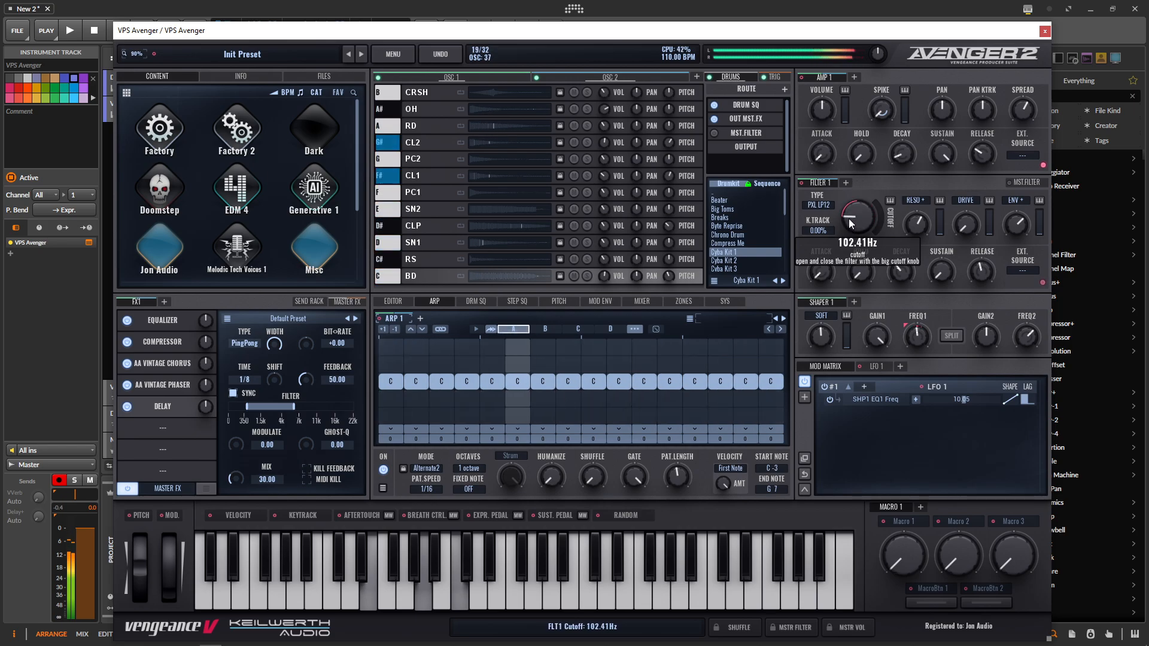
- Set Filter 1's drive to about 83%, fine-tune its envelope amount and reopen the cutoff to roughly mid-range
left_click_drag(1014, 221, 957, 223)
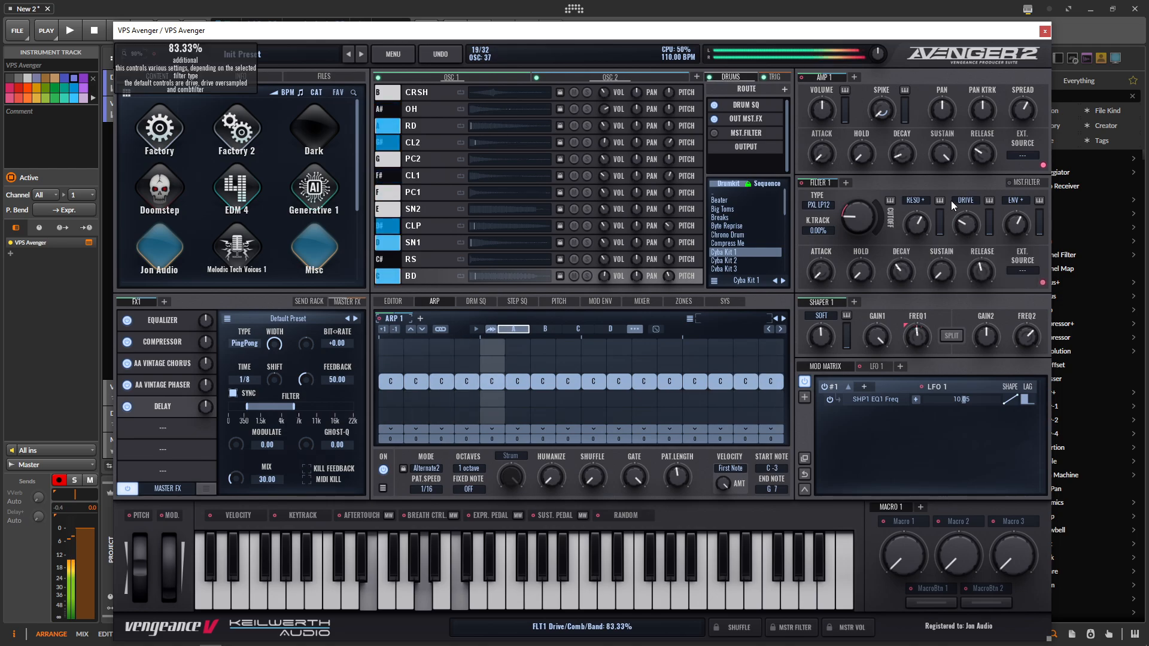
mouse_move(862, 213)
left_mouse_down()
mouse_move(862, 199)
mouse_move(853, 205)
left_mouse_up()
left_click_drag(1017, 231, 1017, 216)
left_click_drag(856, 228, 856, 224)
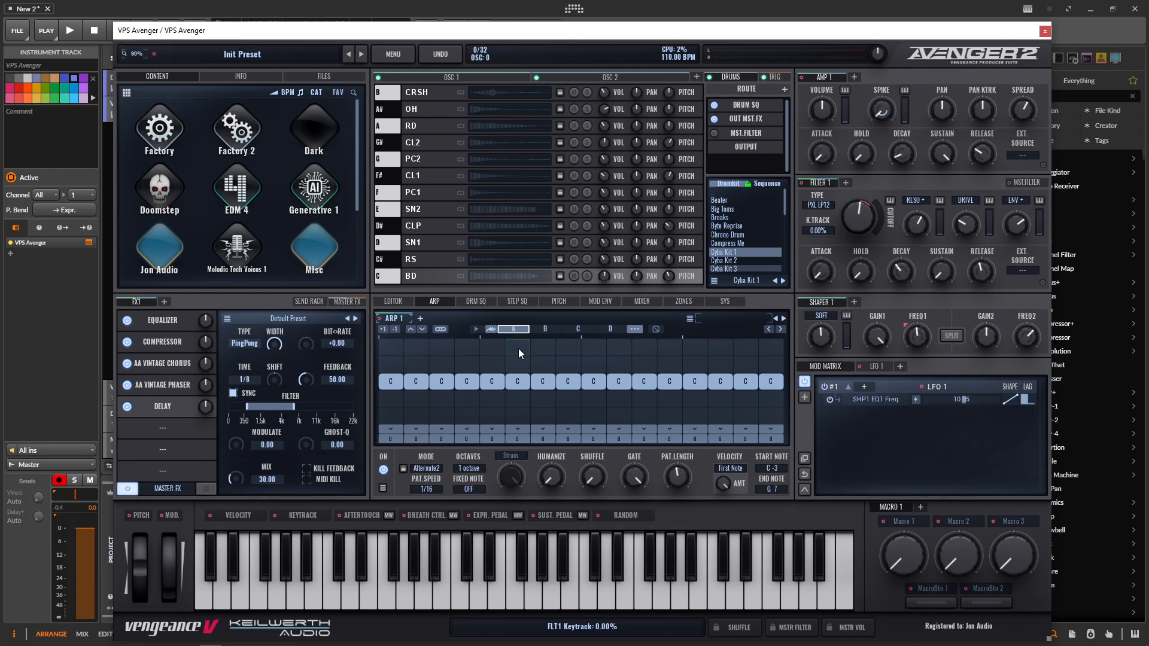
- Add a Multiband Distortion to FX1's sixth slot and move it ahead of the Delay
left_click(163, 433)
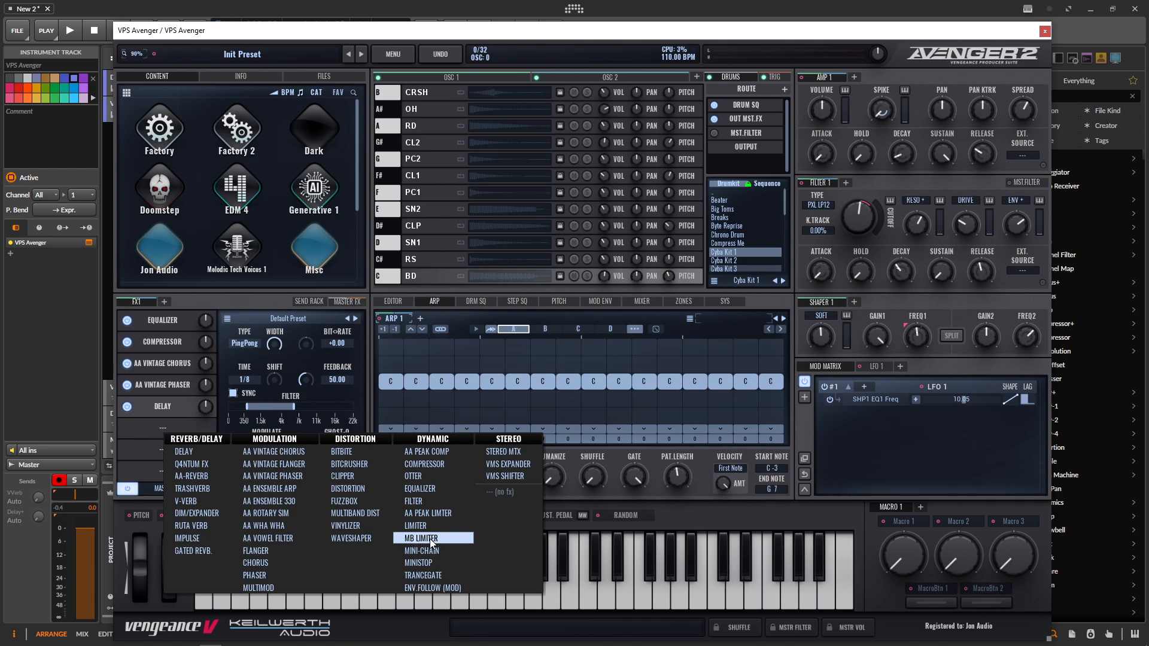
left_click(357, 513)
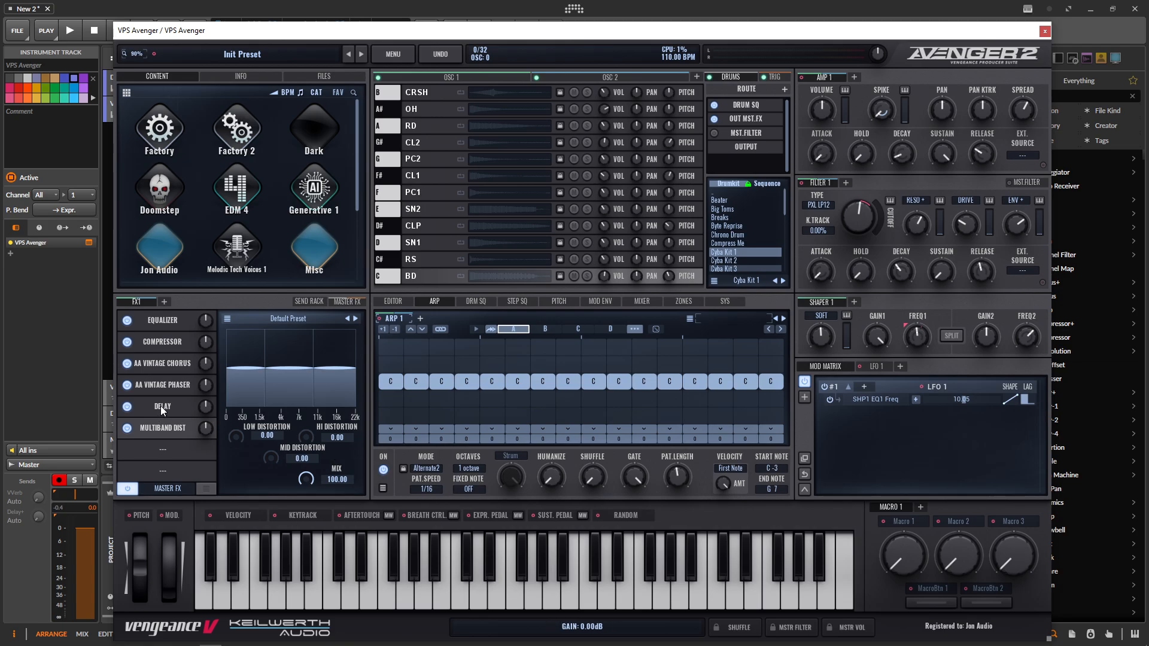
left_click_drag(160, 406, 167, 416)
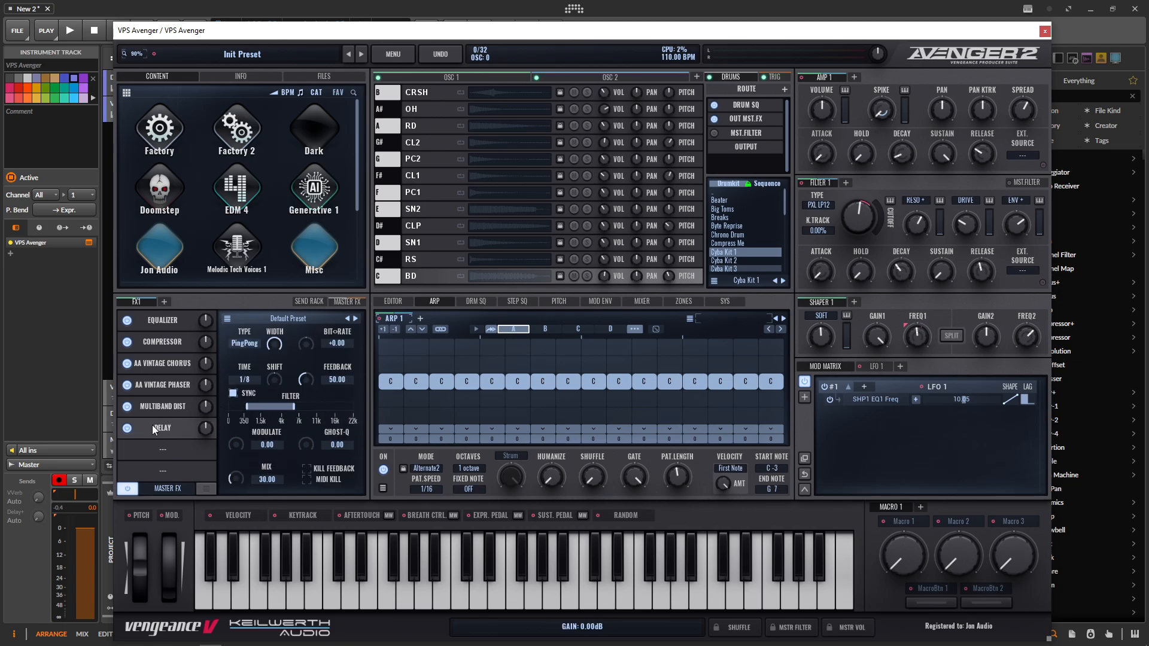
- Set the Multiband Distortion to about 30.6 low, 31.7 mid and 23.3 high, and raise the middle band's gain slightly
left_click(185, 407)
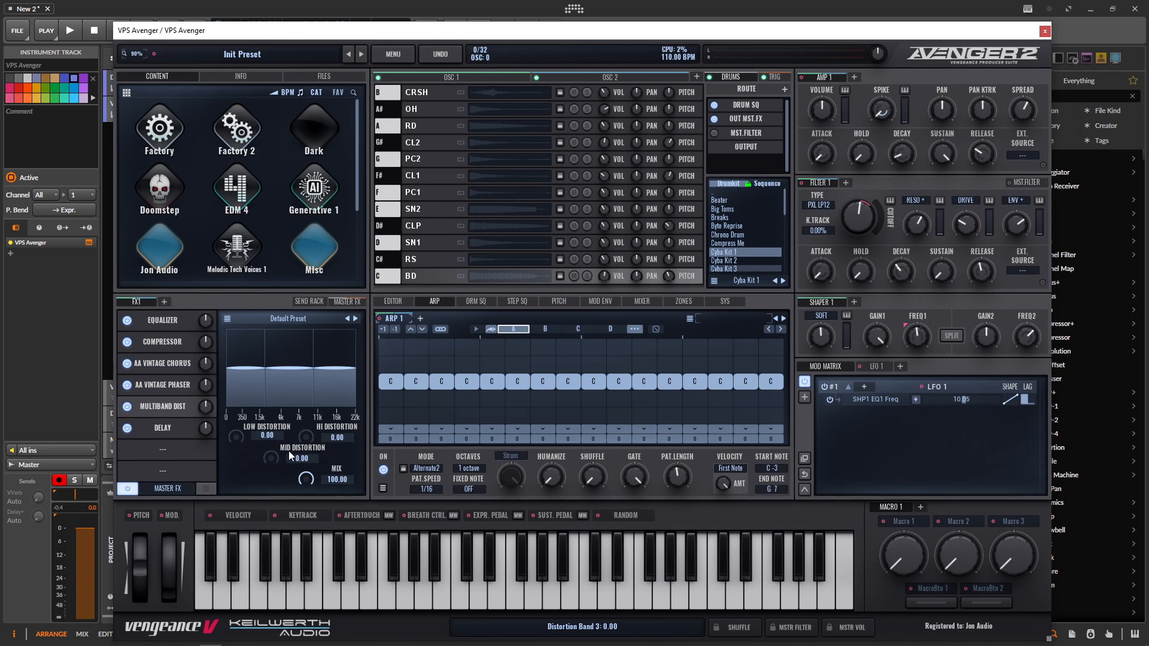
left_click_drag(241, 437, 240, 418)
left_click_drag(303, 437, 305, 411)
left_click_drag(283, 465, 274, 451)
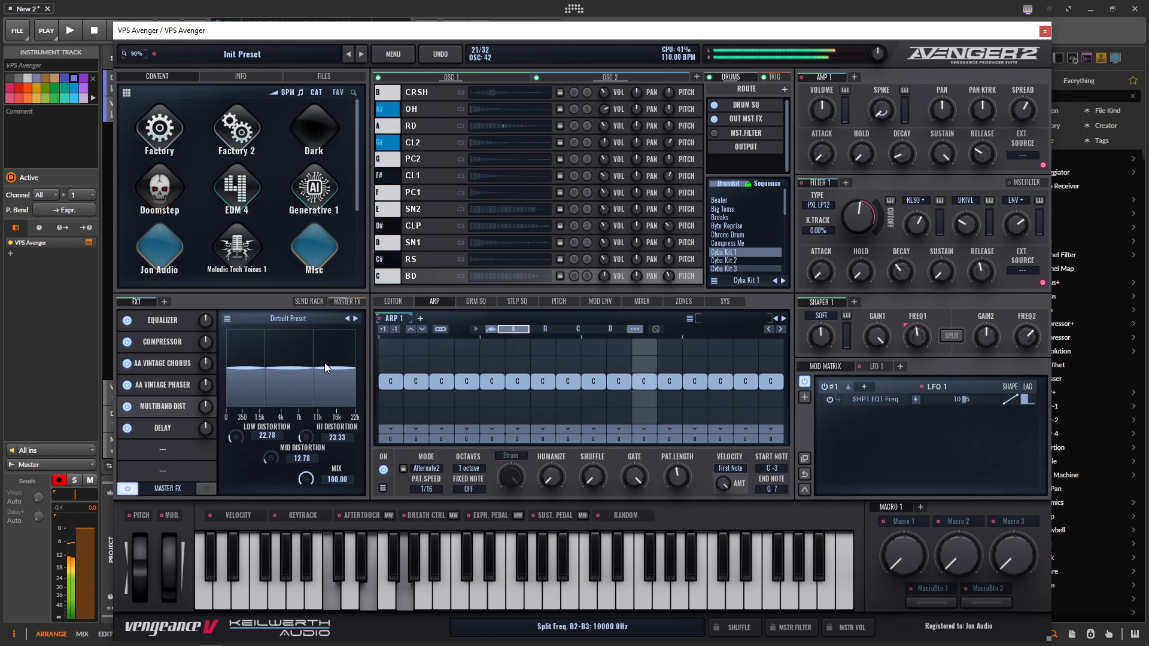
mouse_move(329, 365)
left_mouse_down()
mouse_move(299, 362)
mouse_move(337, 366)
left_mouse_up()
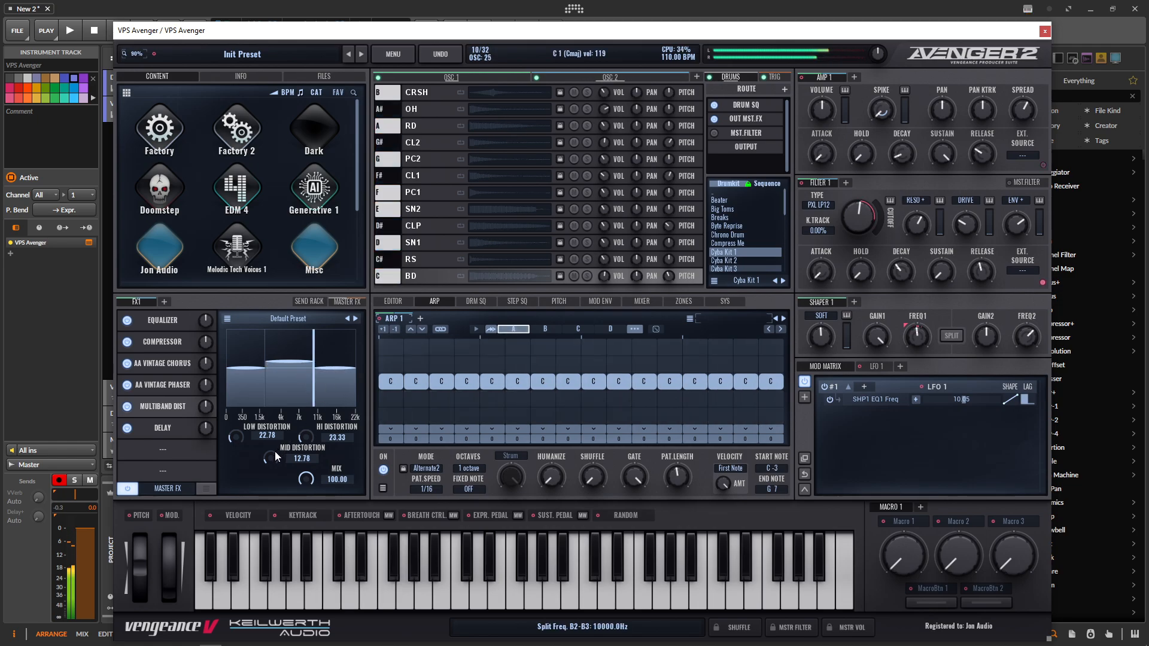
left_click_drag(275, 451, 232, 429)
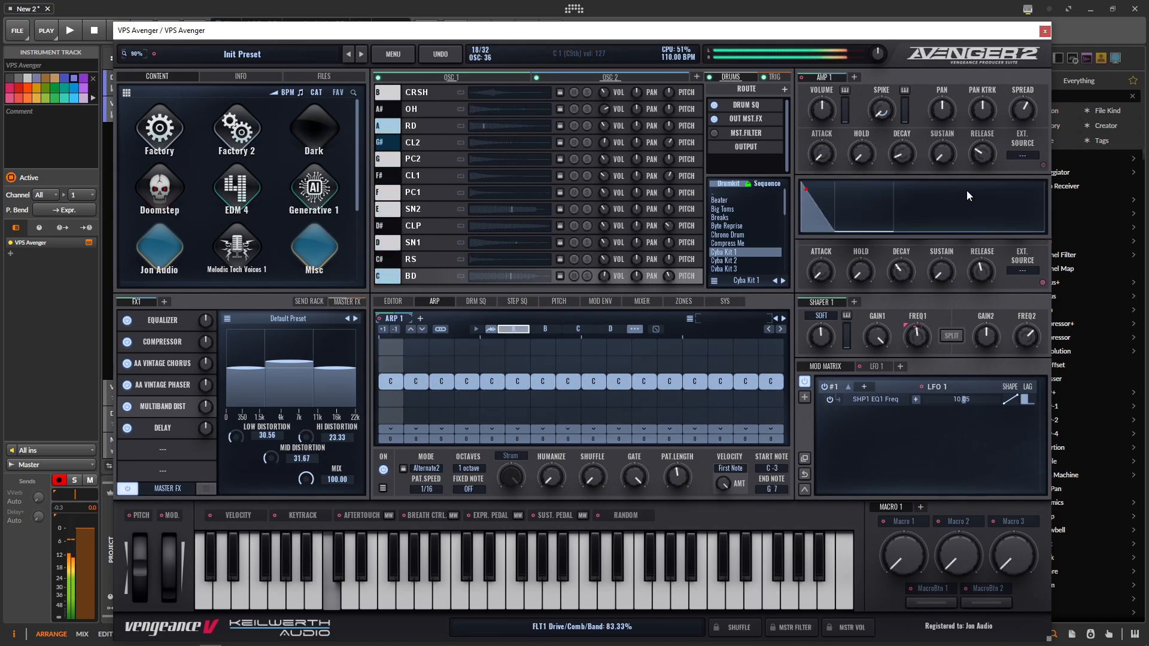
- Set Amp 1's envelope decay to about 2235 ms
left_click_drag(902, 155, 903, 149)
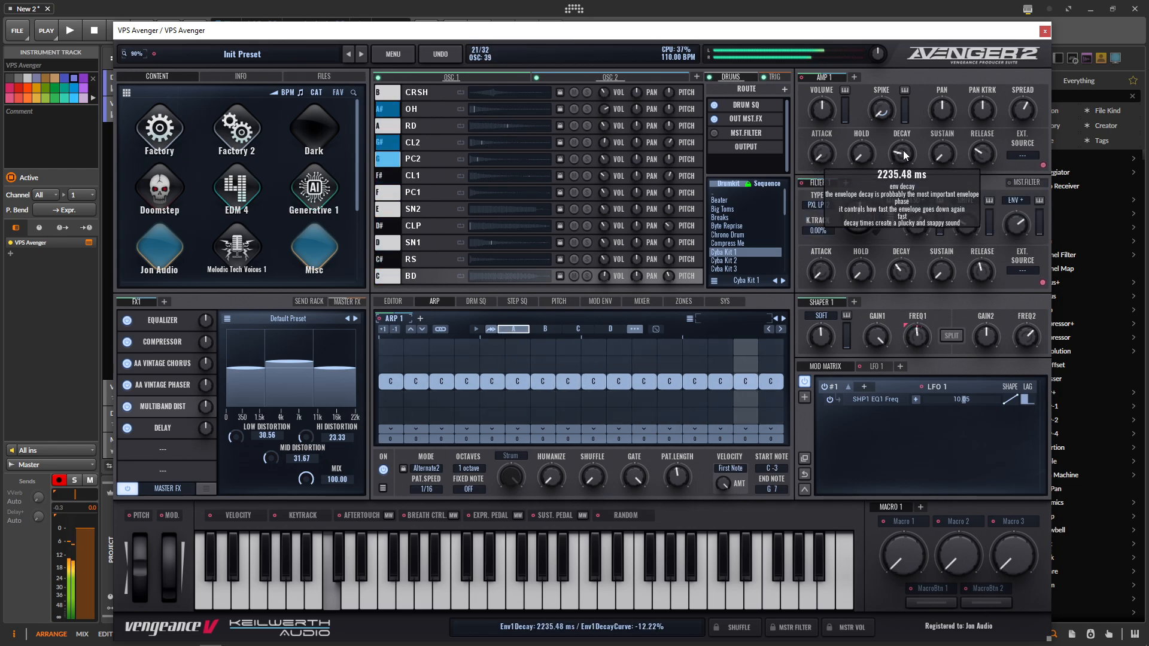